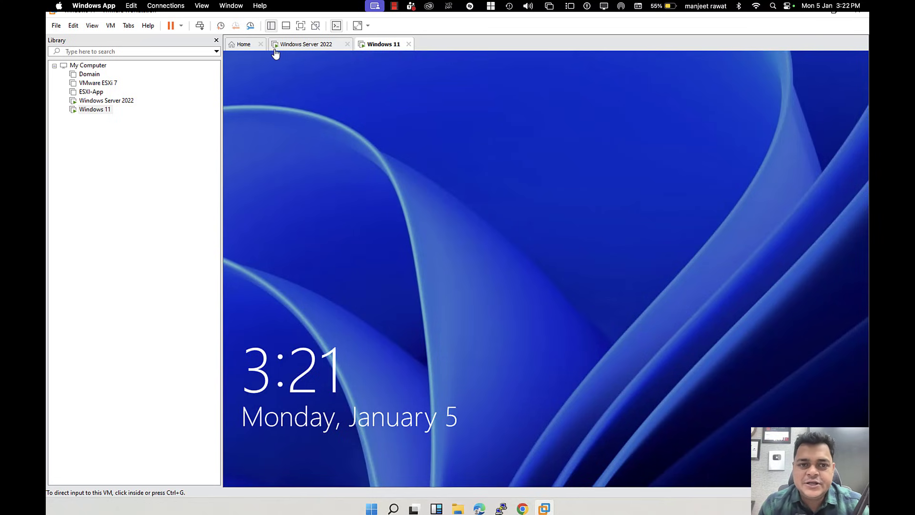
Step: Check the Windows Server 2022 and Windows 11 lock screens, then show OneNote's GPO precedence diagram
left_click(304, 46)
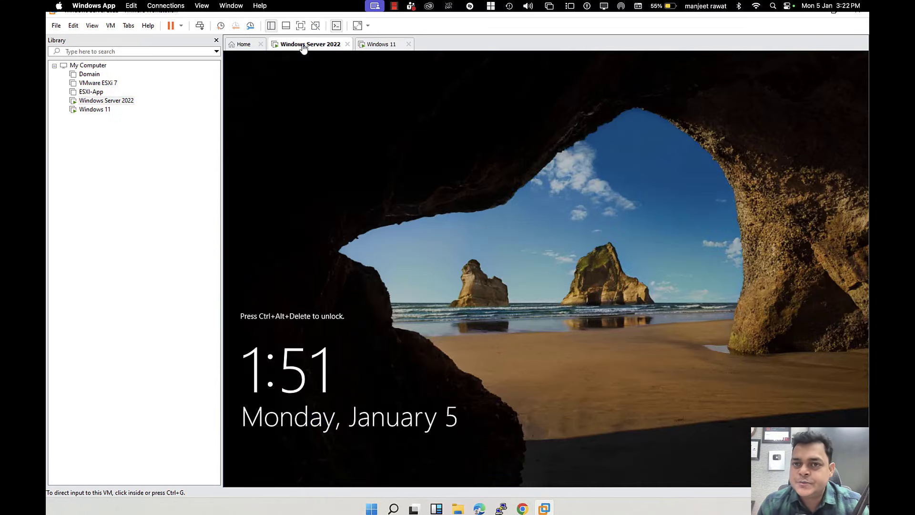
left_click(379, 48)
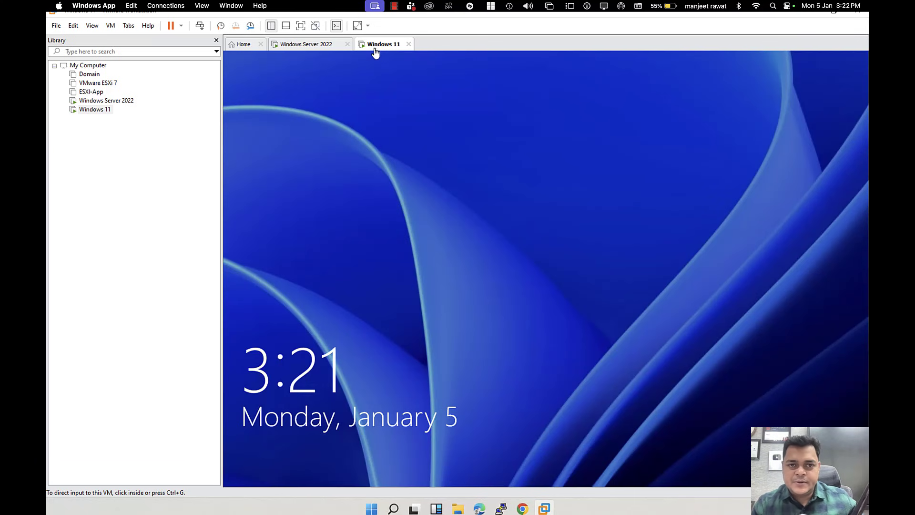
key("ctrl+Left")
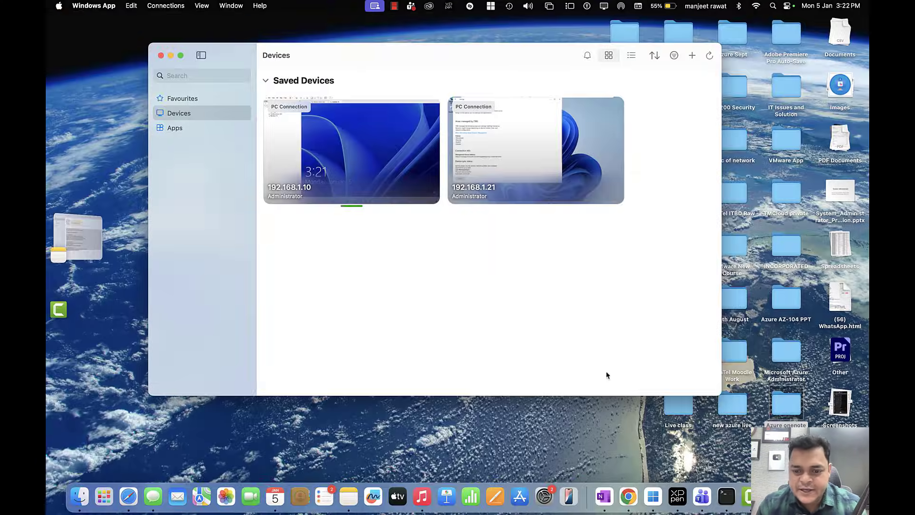
left_click(604, 497)
scroll(292, 206, "down", 15)
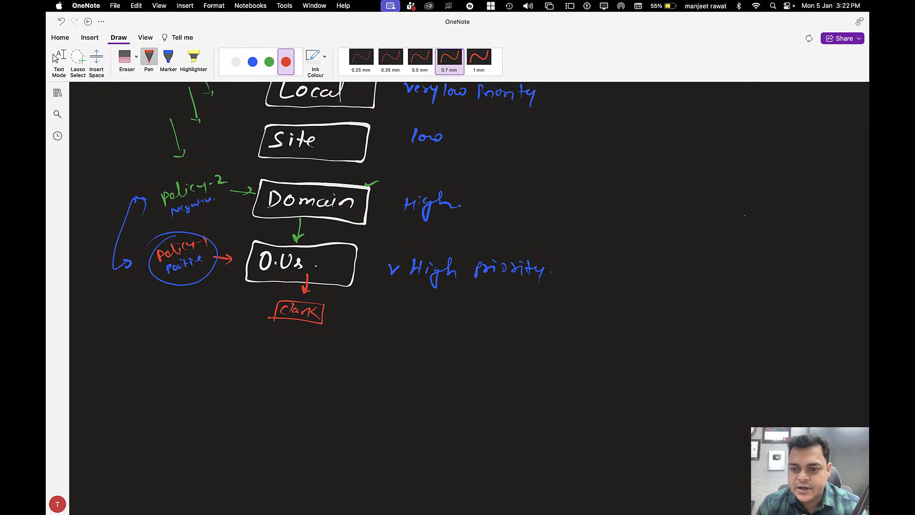
Step: Draw a blue box for the Cloud.com domain on blank page space
scroll(744, 215, "down", 5)
scroll(822, 323, "down", 5)
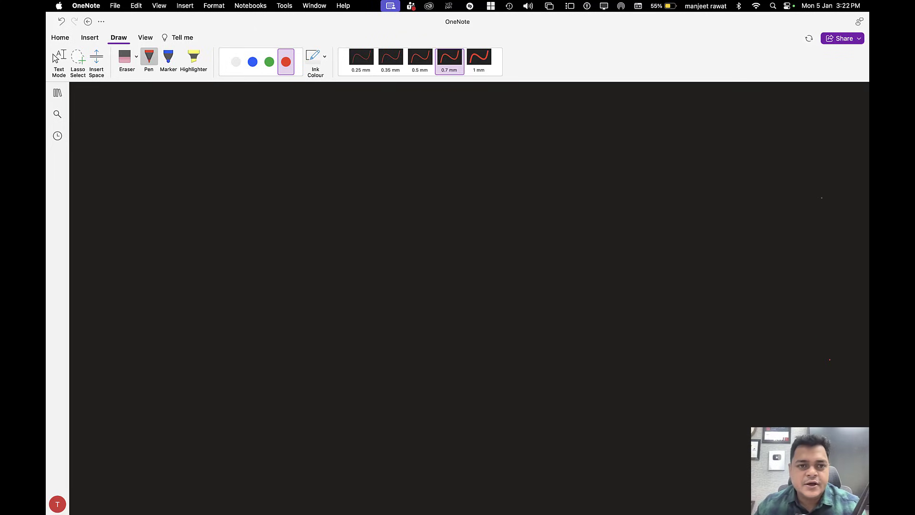
left_click(253, 62)
left_click_drag(167, 135, 164, 182)
mouse_move(168, 135)
left_mouse_down()
mouse_move(198, 136)
mouse_move(156, 183)
mouse_move(156, 207)
mouse_move(251, 212)
left_mouse_up()
Step: Draw a red L-shaped arrow to a handwritten, boxed Demo-OU label
left_click(286, 62)
mouse_move(183, 218)
left_mouse_down()
mouse_move(174, 266)
mouse_move(201, 264)
left_mouse_up()
mouse_move(194, 259)
left_mouse_down()
mouse_move(195, 269)
mouse_move(222, 270)
left_mouse_up()
left_click(238, 270)
left_click_drag(225, 267, 256, 271)
left_click_drag(263, 267, 282, 266)
left_click_drag(295, 267, 297, 275)
mouse_move(210, 276)
left_mouse_down()
mouse_move(212, 254)
mouse_move(288, 257)
mouse_move(313, 284)
mouse_move(214, 277)
left_mouse_up()
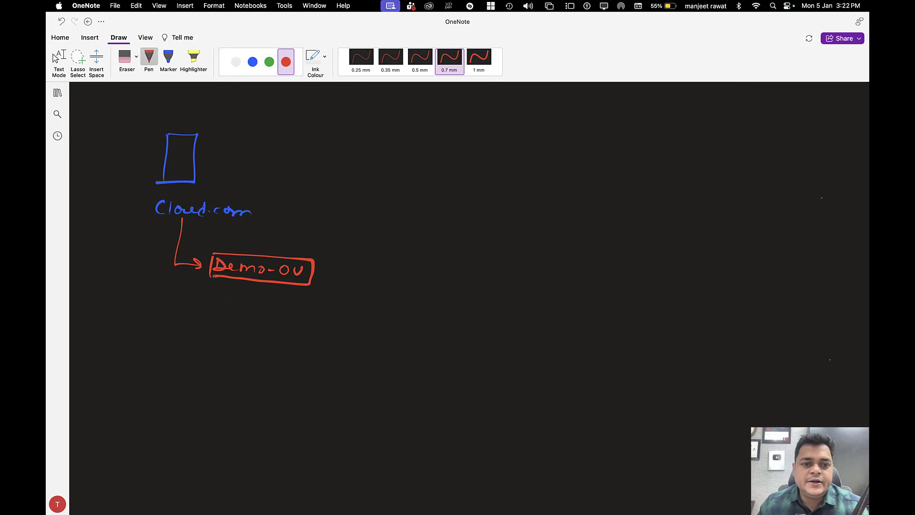
Step: Draw white branch arrows from Demo-OU to the users Telnet, Clark and Test
left_click(236, 61)
mouse_move(310, 259)
left_mouse_down()
mouse_move(335, 246)
mouse_move(411, 241)
left_mouse_up()
mouse_move(318, 275)
left_mouse_down()
mouse_move(400, 286)
mouse_move(308, 301)
mouse_move(384, 307)
left_mouse_up()
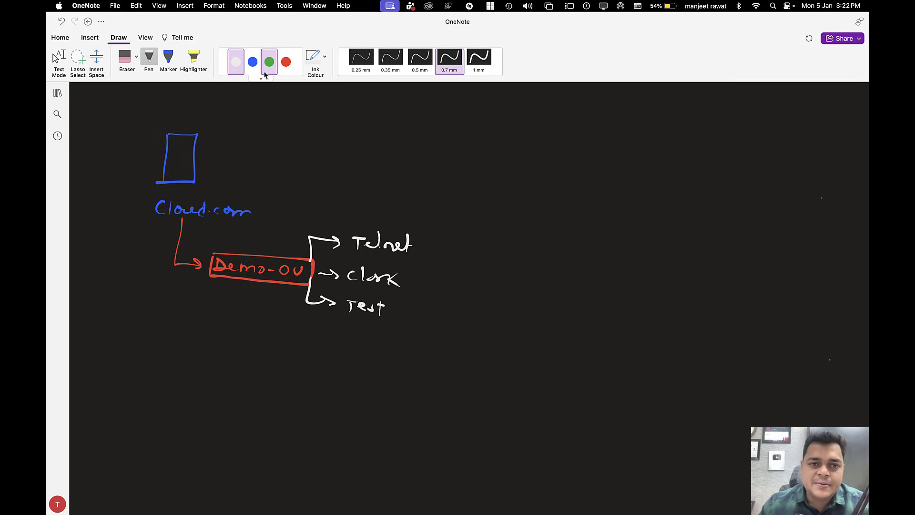
Step: Draw a green arrow at the Demo-OU box labelled 'Block CP for Demo-OU'
left_click(269, 62)
mouse_move(272, 225)
left_mouse_down()
mouse_move(244, 248)
mouse_move(260, 248)
left_mouse_up()
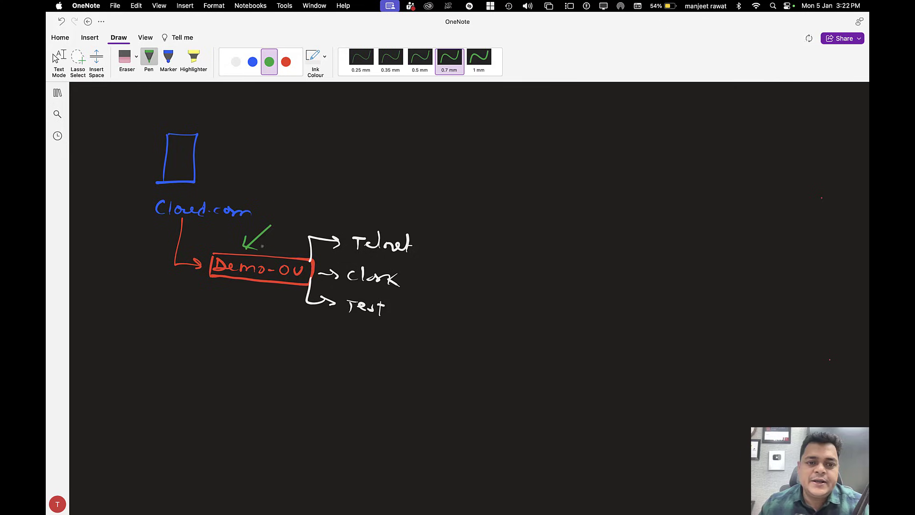
left_click_drag(275, 213, 334, 210)
mouse_move(348, 197)
left_mouse_down()
mouse_move(347, 210)
mouse_move(450, 187)
left_mouse_up()
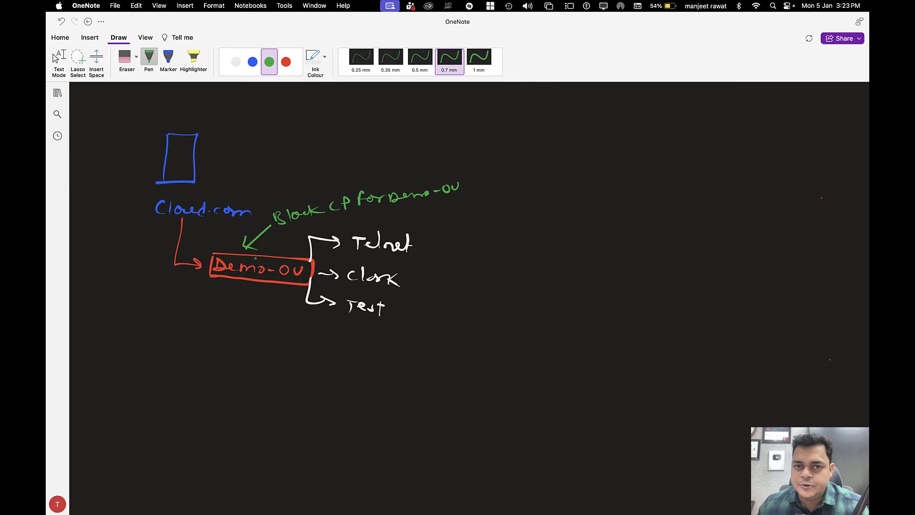
Step: Tick Telnet and Test, sketch a computer labelled Clark, Telnet, Test, and box Clark in blue
left_click_drag(416, 248, 431, 247)
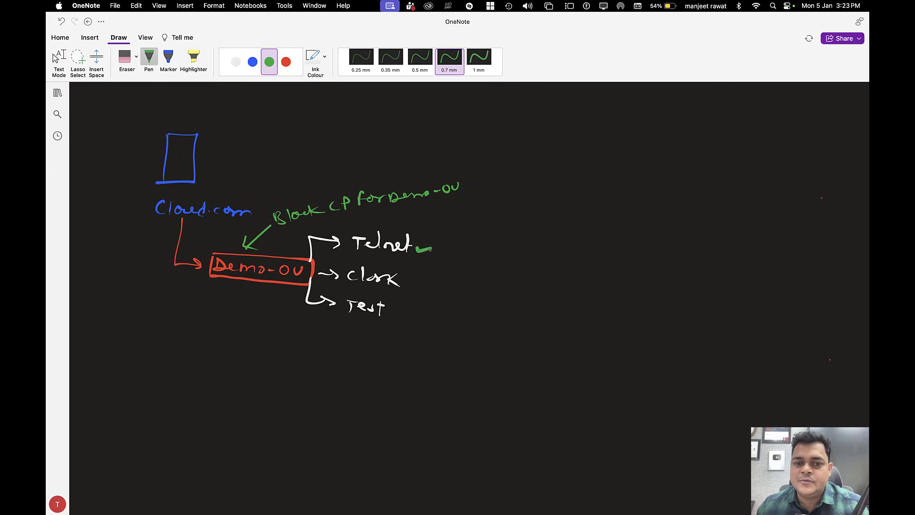
left_click_drag(399, 307, 413, 308)
mouse_move(548, 281)
left_mouse_down()
mouse_move(557, 268)
mouse_move(577, 287)
mouse_move(551, 292)
left_mouse_up()
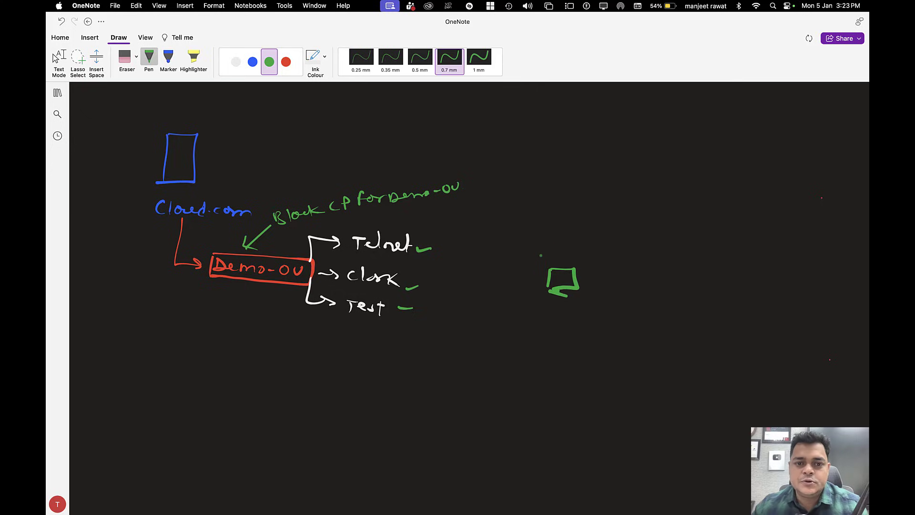
mouse_move(558, 245)
left_mouse_down()
mouse_move(556, 257)
mouse_move(595, 248)
mouse_move(613, 257)
mouse_move(619, 241)
mouse_move(649, 255)
mouse_move(660, 241)
left_mouse_up()
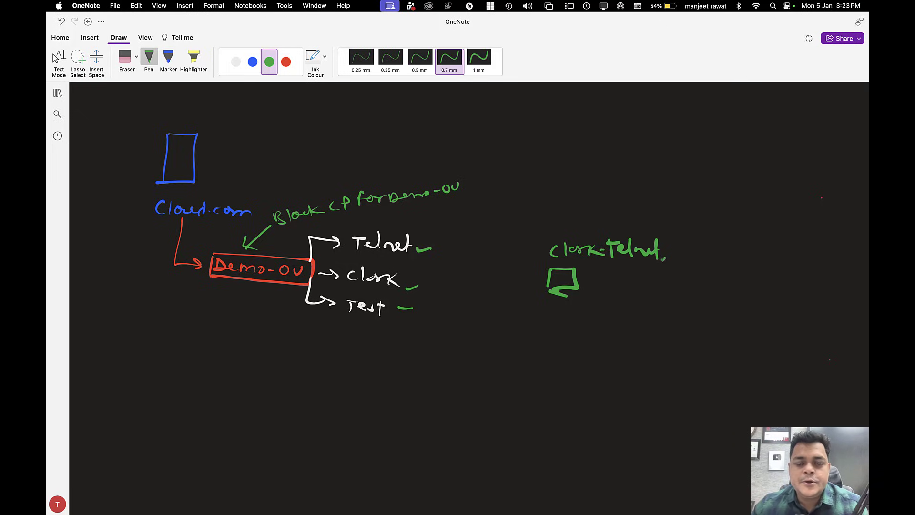
left_click_drag(672, 250, 708, 248)
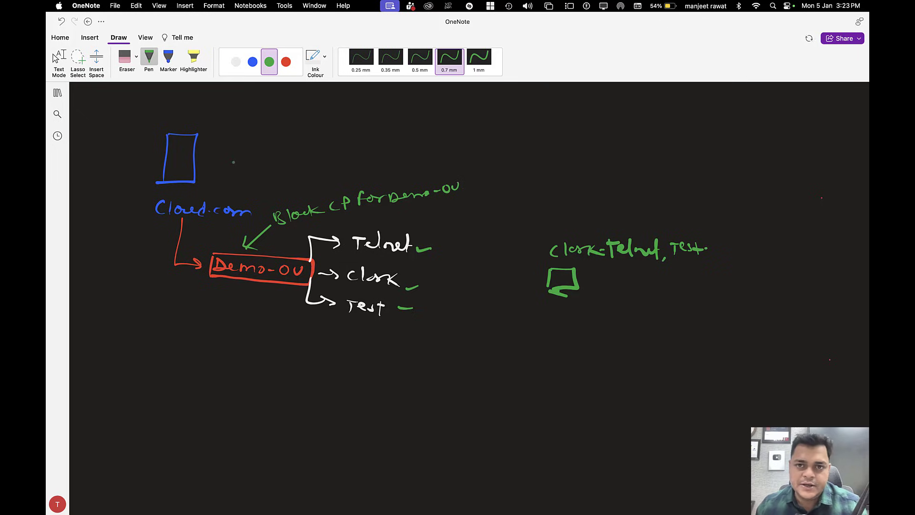
left_click(253, 62)
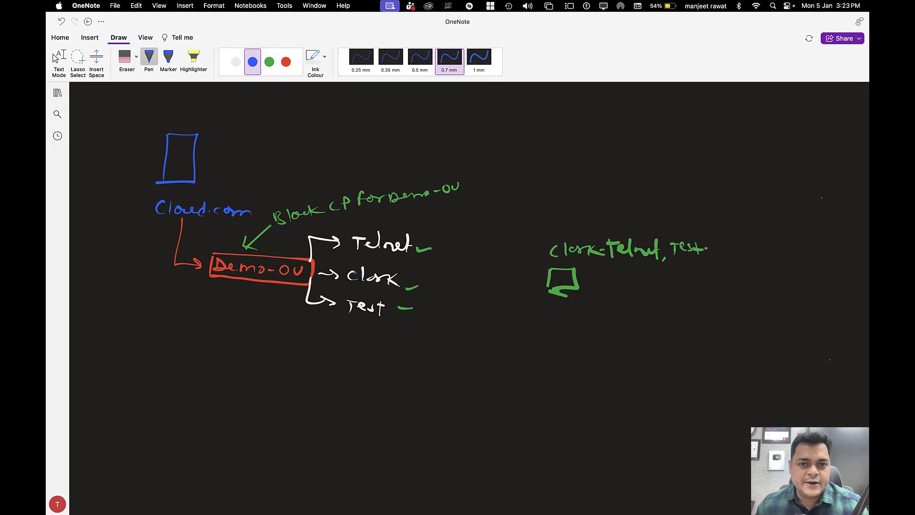
mouse_move(343, 266)
left_mouse_down()
mouse_move(416, 267)
mouse_move(344, 290)
left_mouse_up()
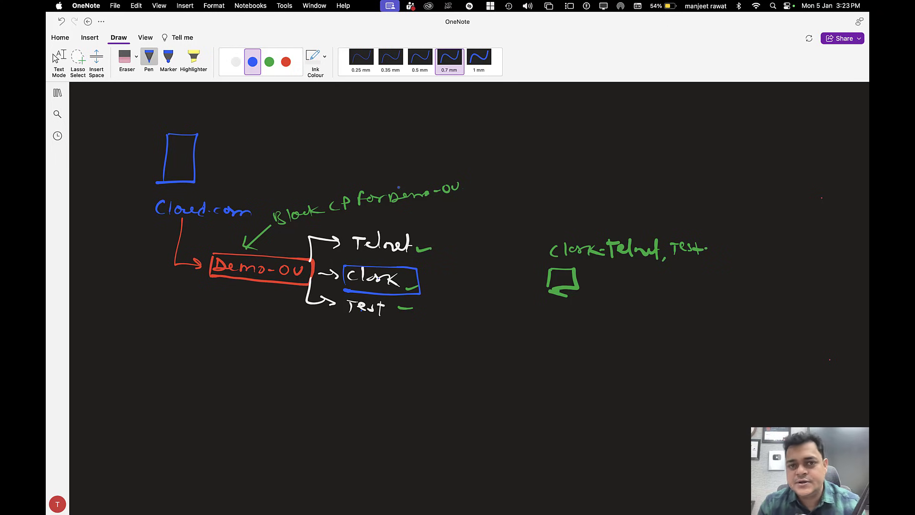
Step: Switch to the Windows Server 2022 machine and sign in as Administrator with the account password
key("ctrl+Right")
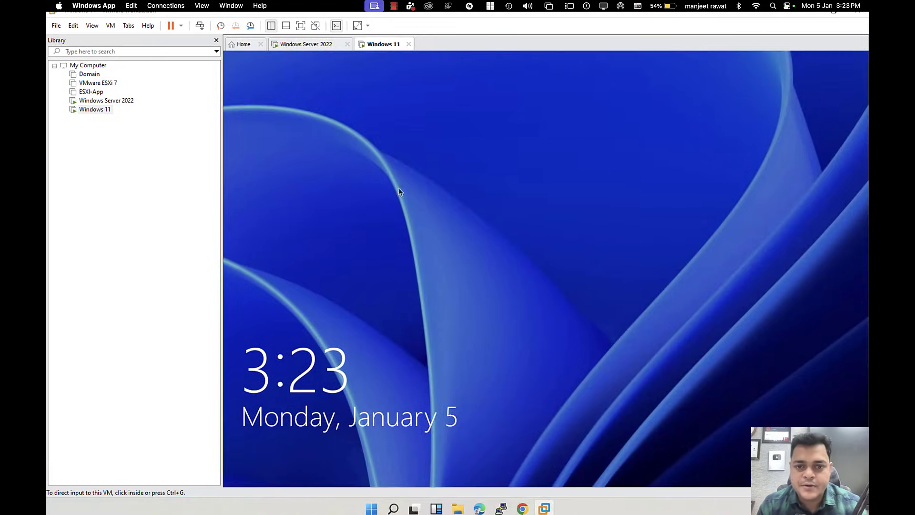
left_click(364, 178)
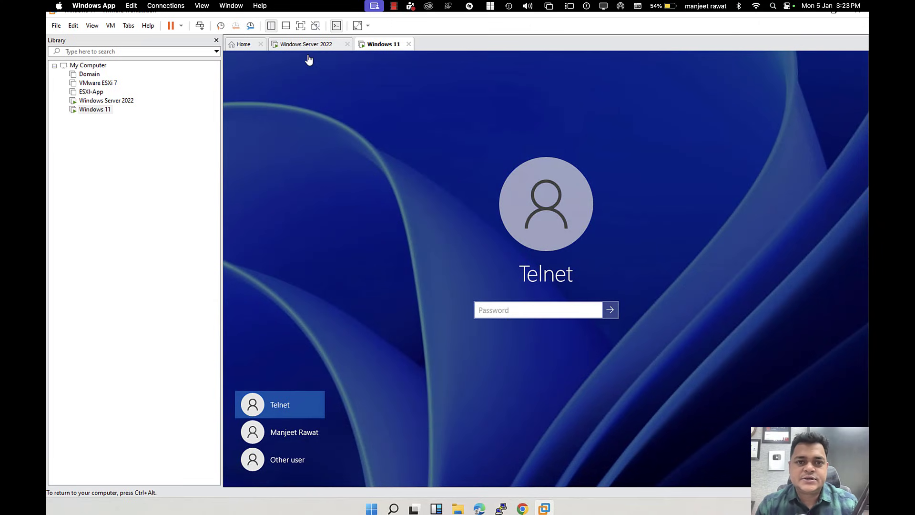
left_click(308, 45)
left_click(200, 25)
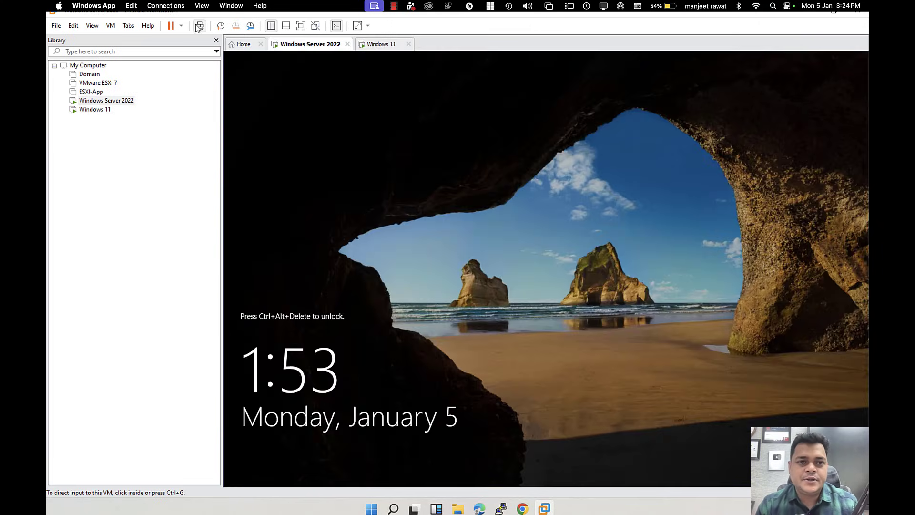
type("•••••••")
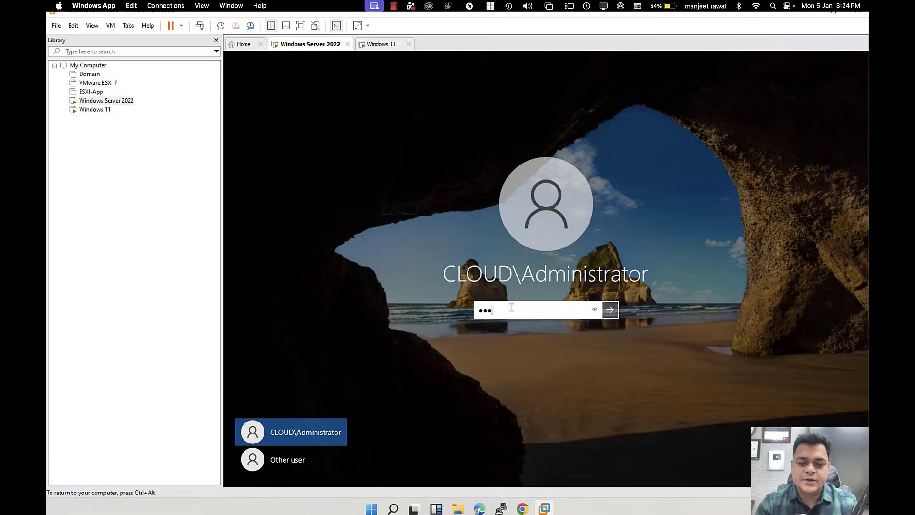
key("Return")
key("ctrl+alt")
Step: Launch dsa.msc for Active Directory Users and Computers and dismiss the startup popups
left_click(300, 25)
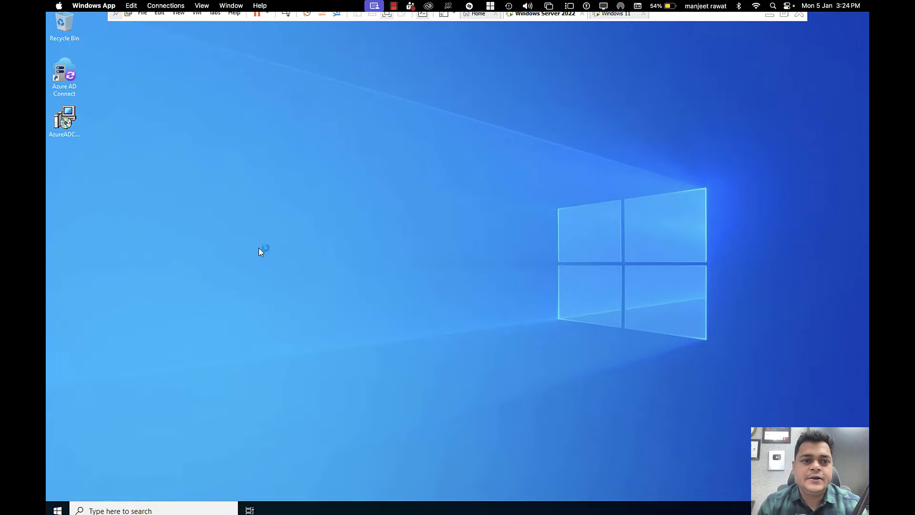
type("ds")
key("Down")
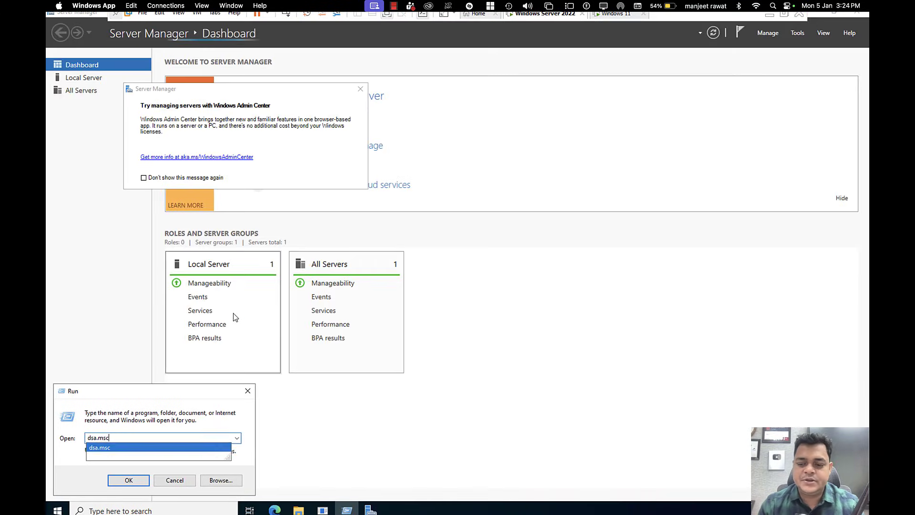
key("Return")
left_click(361, 89)
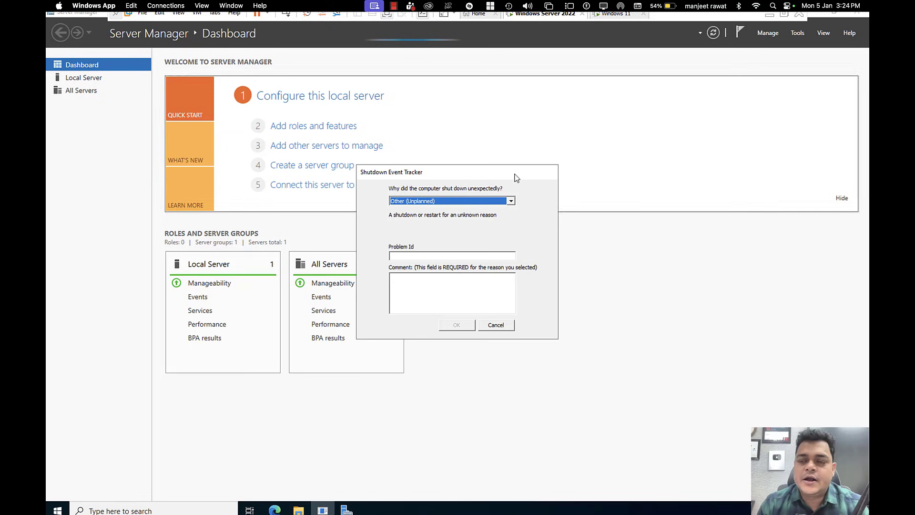
left_click(496, 326)
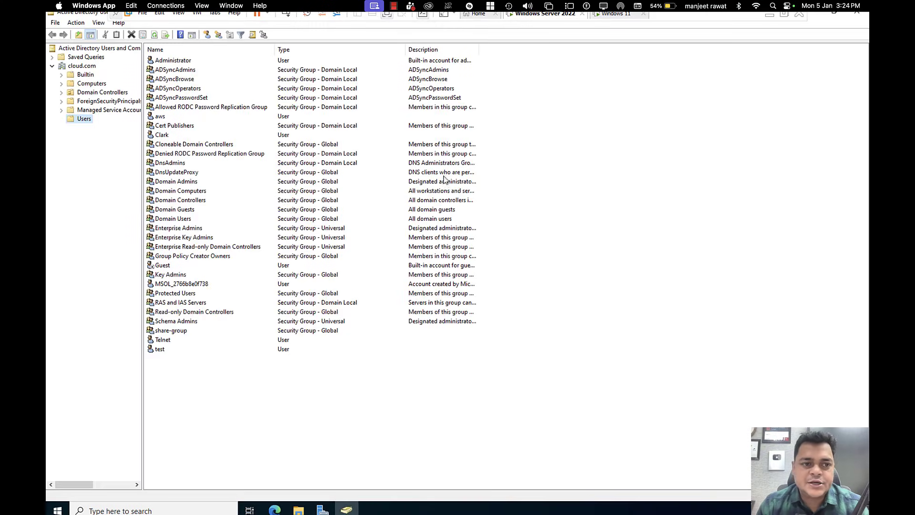
Step: Add an organizational unit named DEMO-OU directly under the cloud.com domain
right_click(78, 68)
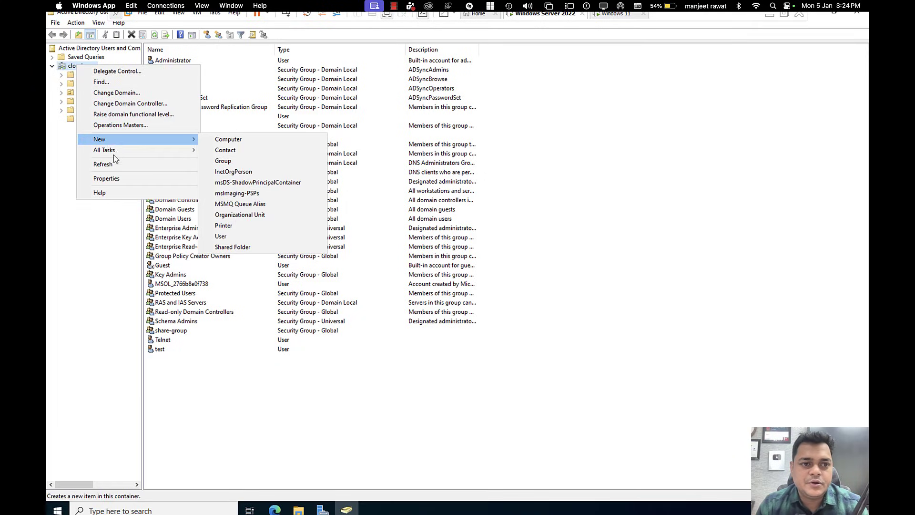
mouse_move(133, 139)
left_click(233, 215)
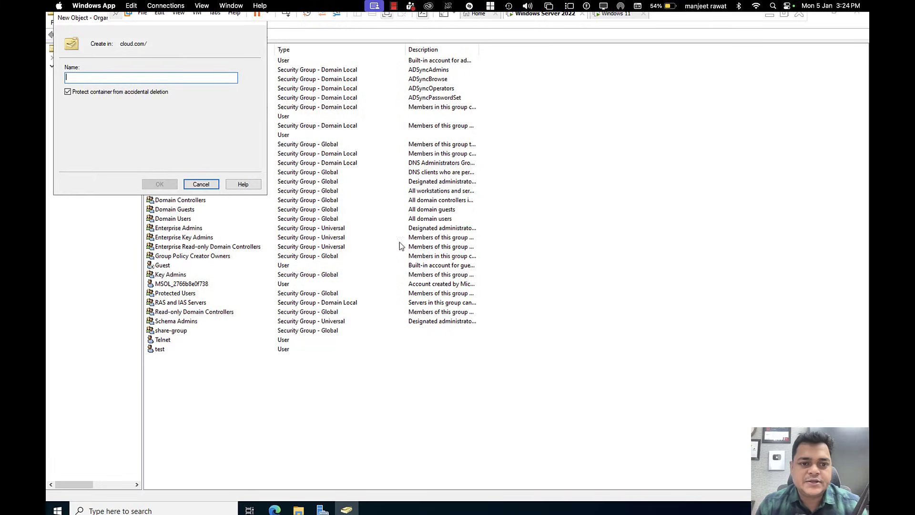
type("DEMO")
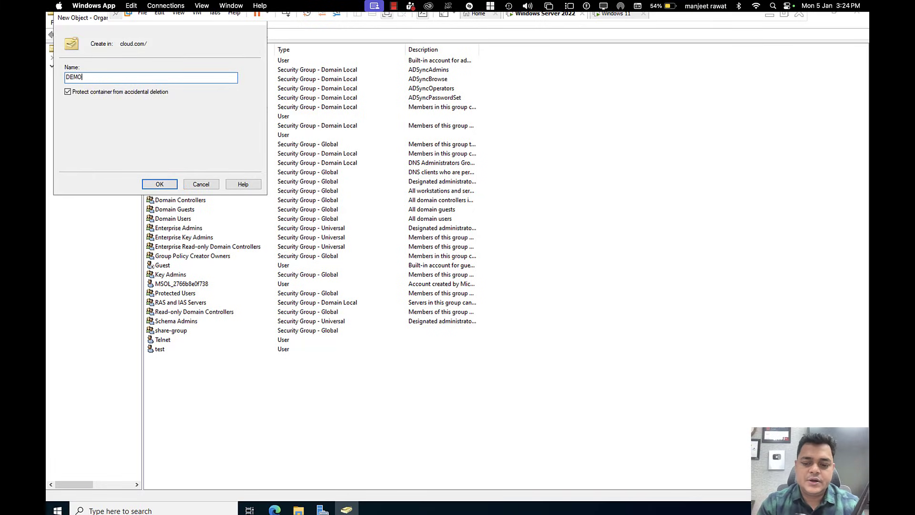
type("-OU")
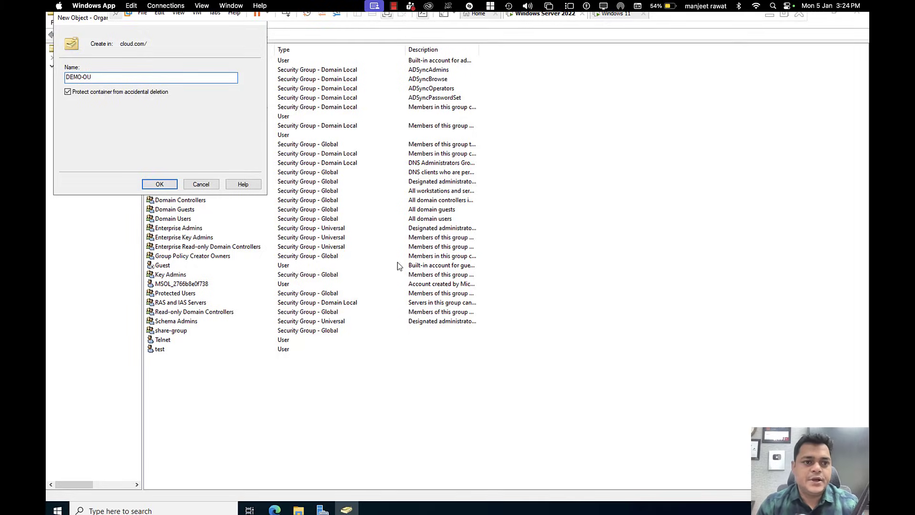
left_click(167, 185)
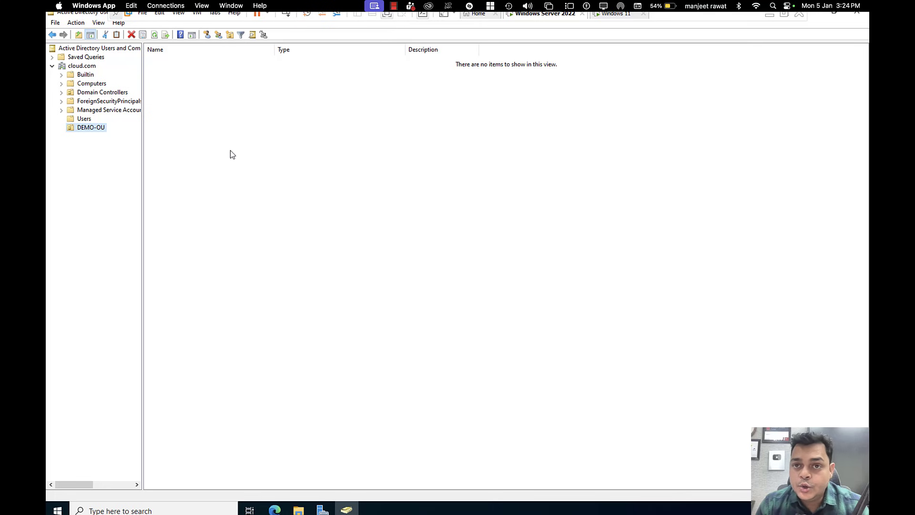
Step: Select the Clark, aws, Telnet and test user accounts in the Users container
left_click(84, 119)
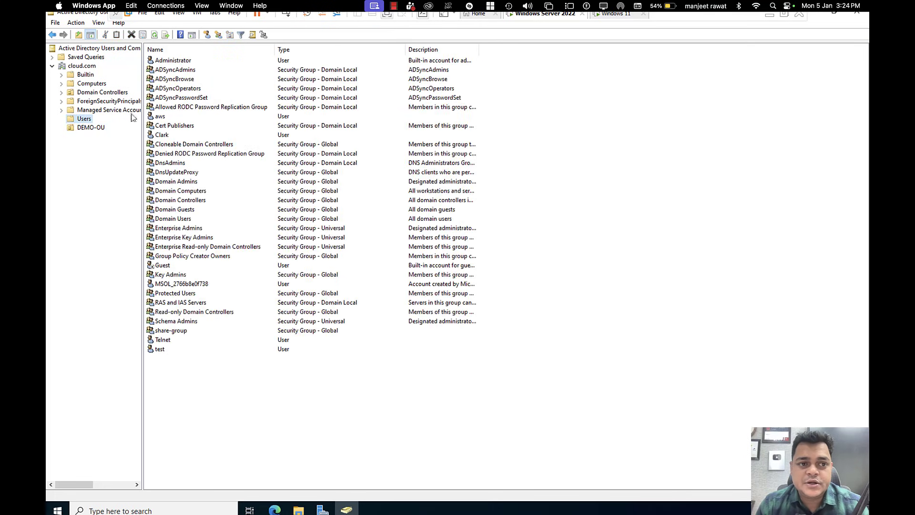
left_click(164, 137)
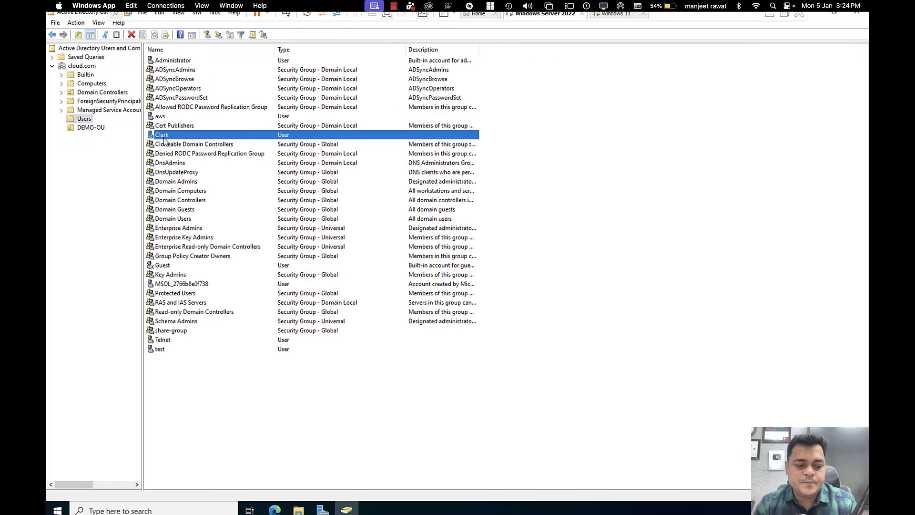
left_click(168, 120, "ctrl")
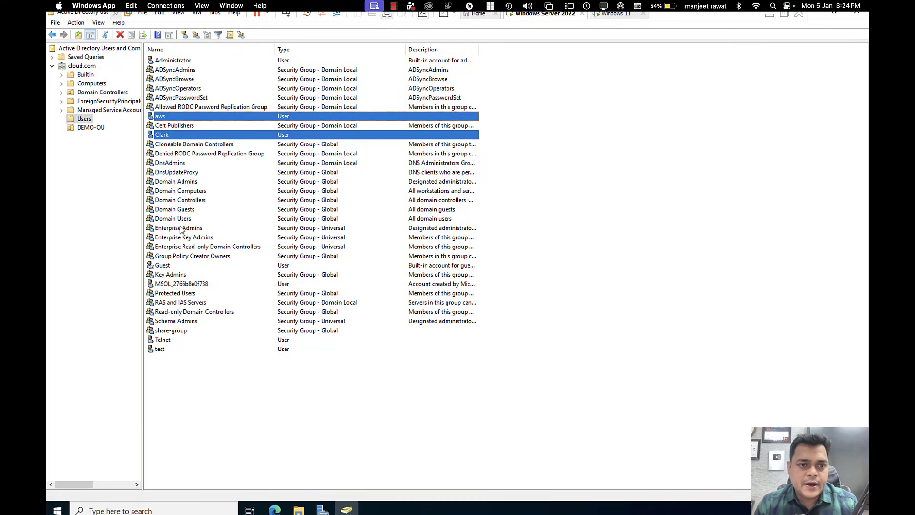
left_click(167, 341, "ctrl")
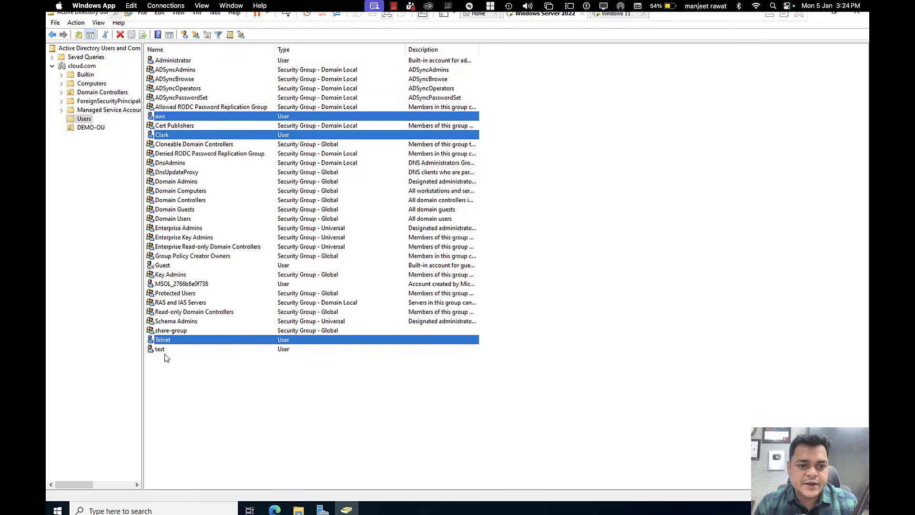
left_click(162, 351, "ctrl")
Step: Move the selected users into DEMO-OU and display its contents
right_click(184, 339)
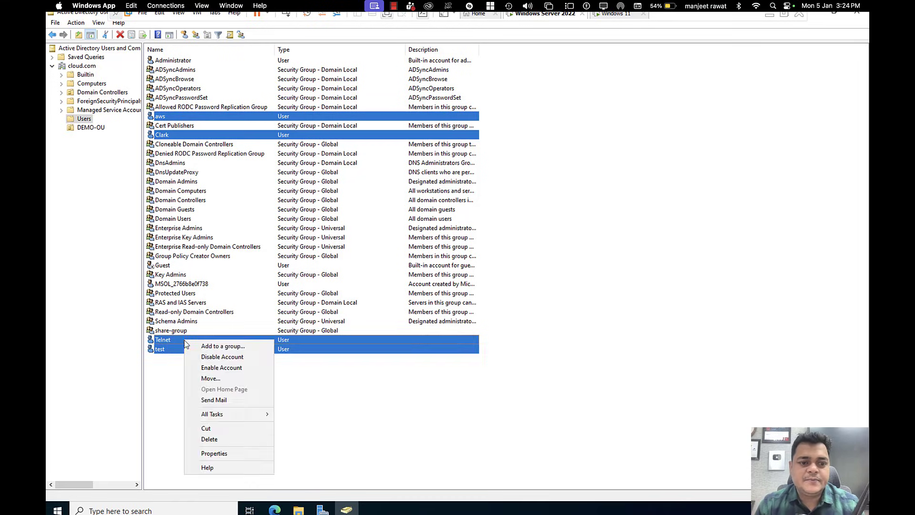
left_click(211, 379)
left_click(133, 101)
left_click(173, 184)
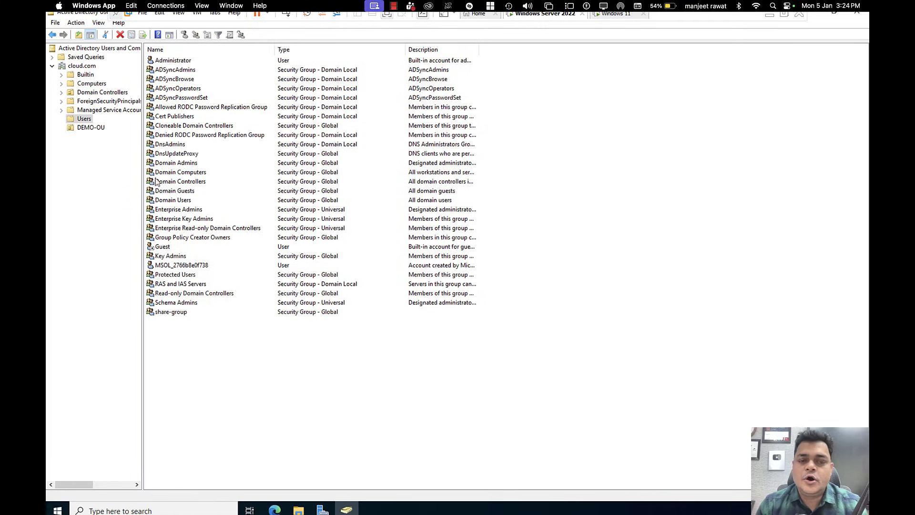
left_click(95, 128)
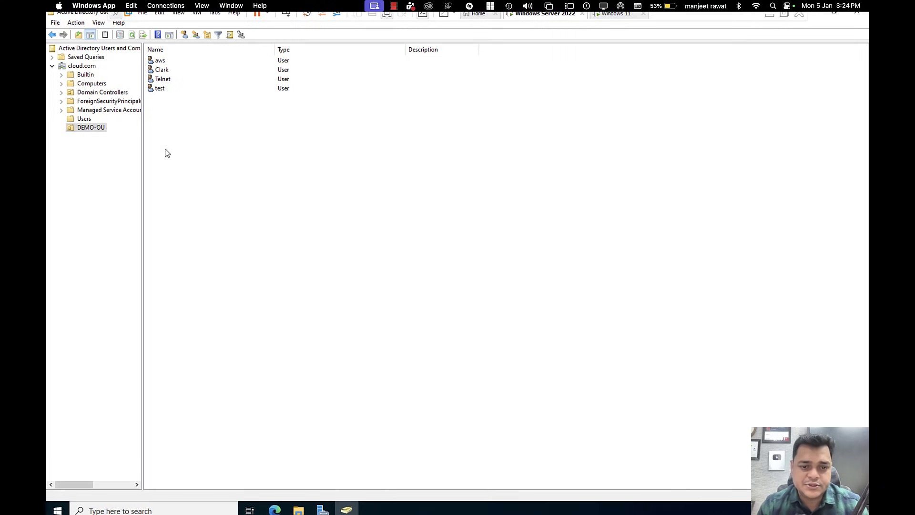
key("super+r")
Step: Launch gpmc.msc, close ADUC, maximize Group Policy Management and expand Forest: cloud.com to Domains
type("gpmc.msc")
key("Return")
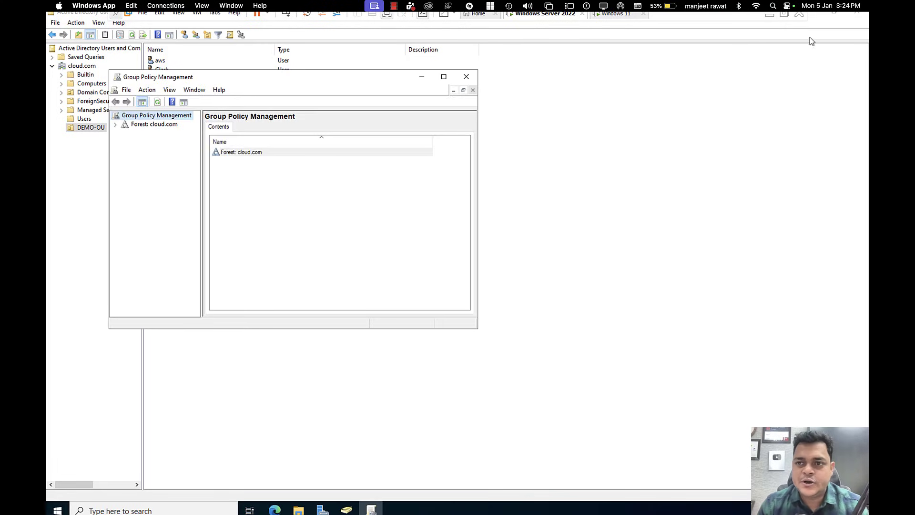
left_click(858, 15)
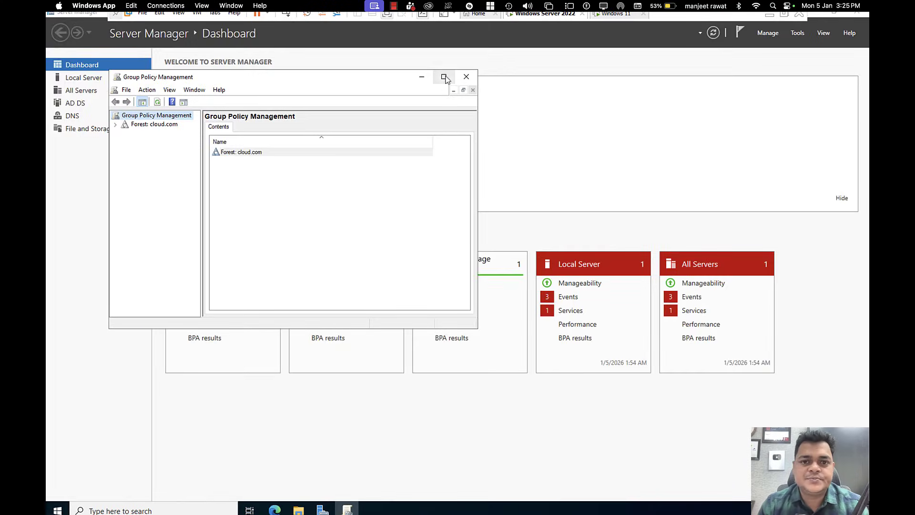
left_click(444, 78)
left_click(57, 59)
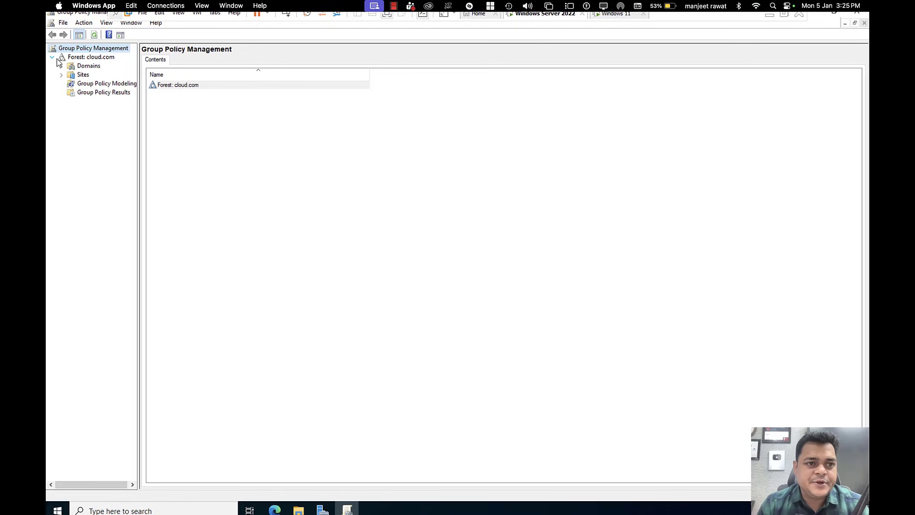
left_click(70, 67)
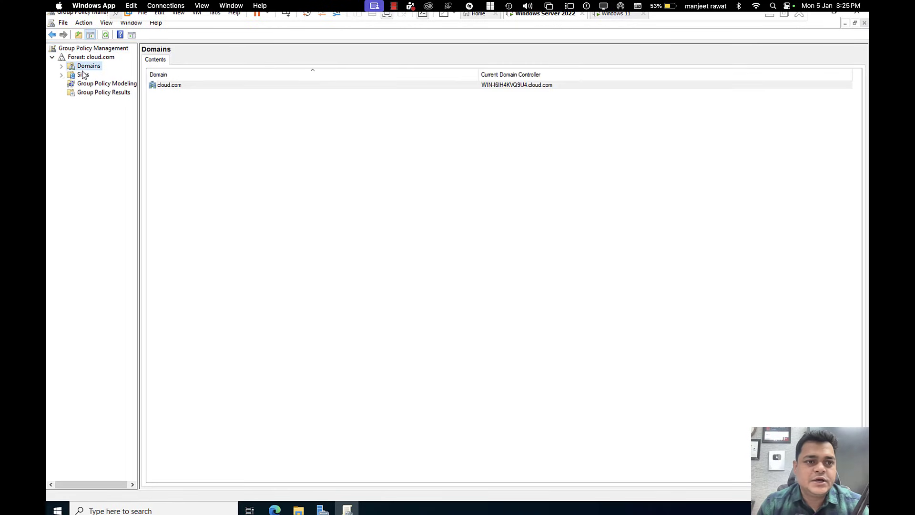
left_click(61, 67)
Step: Create a GPO named 'block CP' linked to DEMO-OU and select its link
left_click(71, 75)
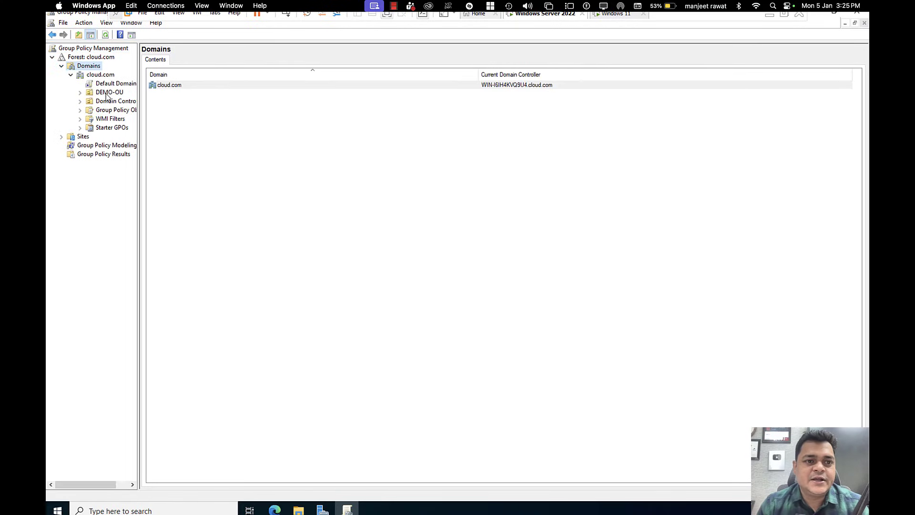
left_click(107, 93)
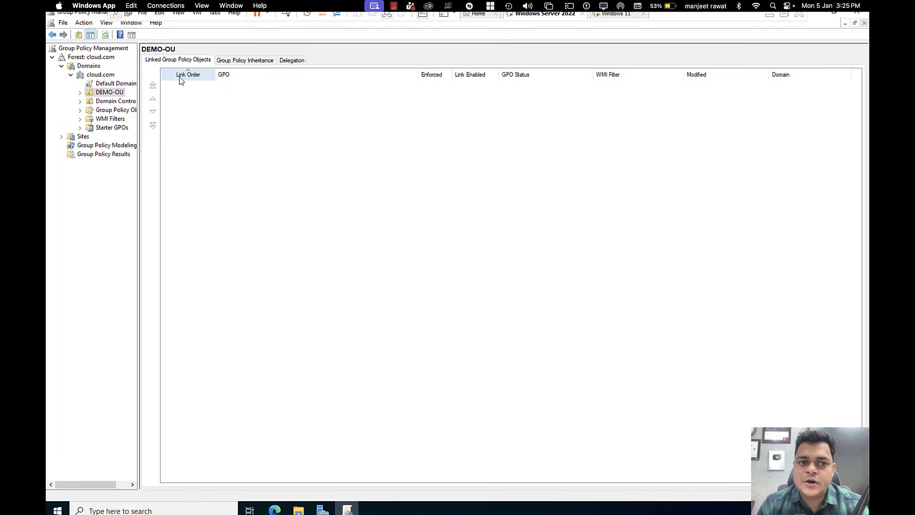
right_click(112, 94)
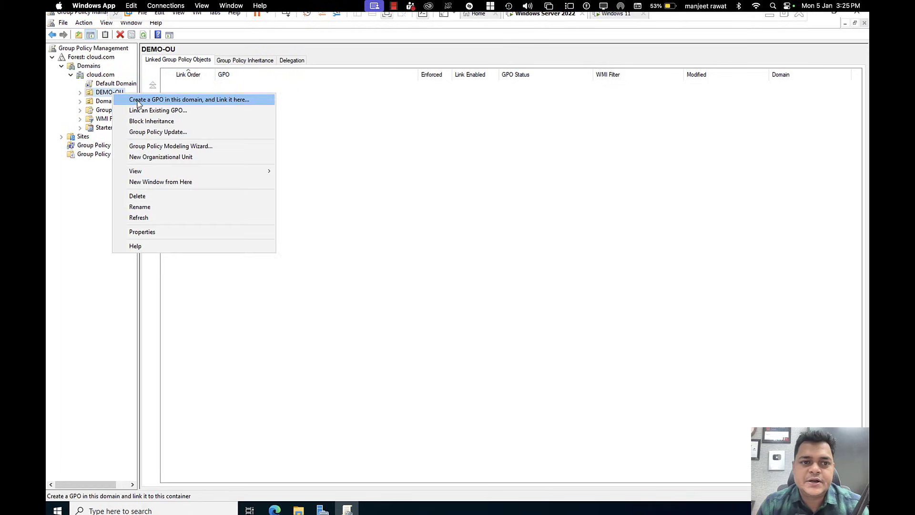
left_click(138, 99)
type("block CP")
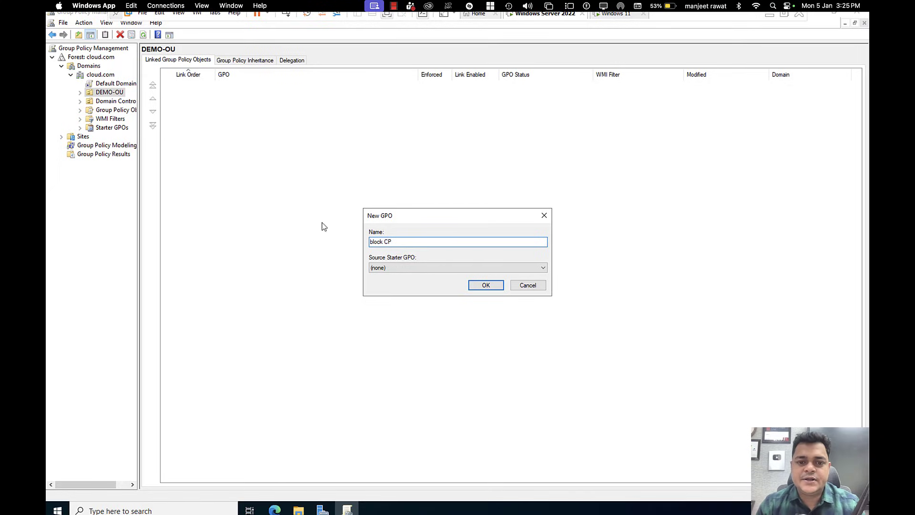
left_click(486, 286)
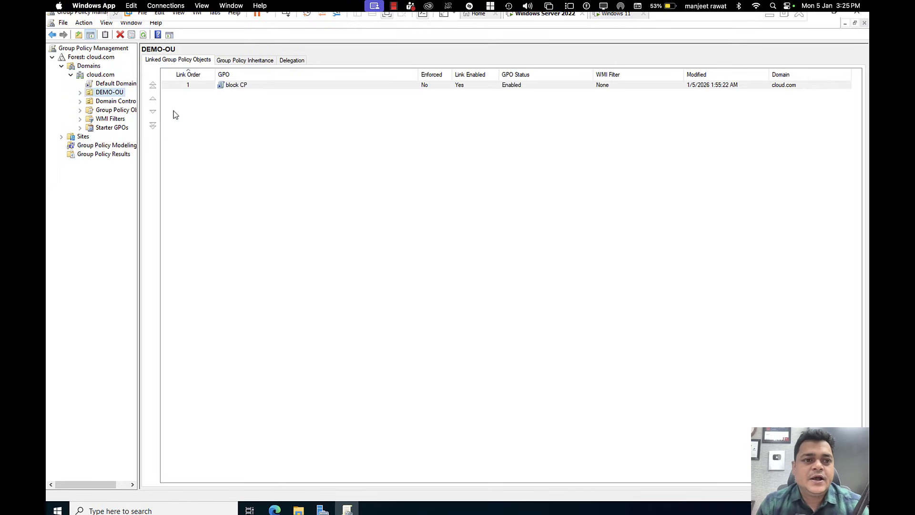
left_click(80, 93)
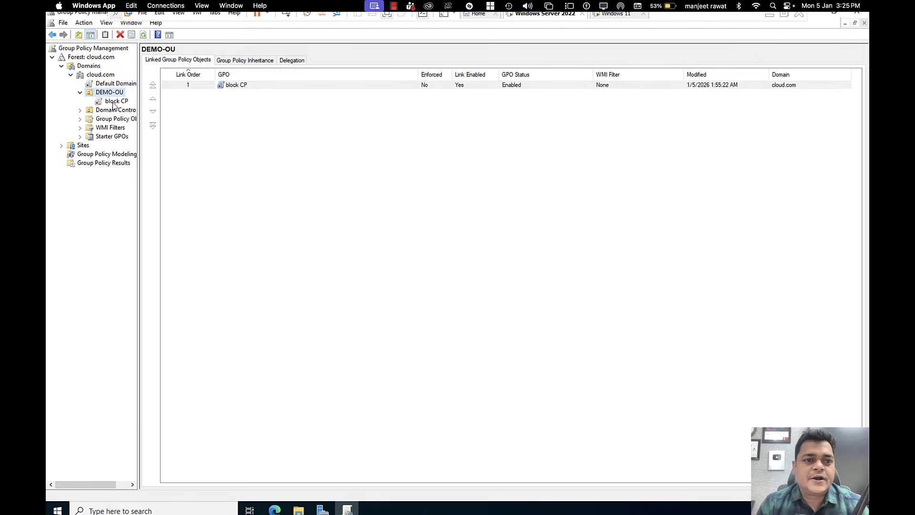
left_click(114, 101)
left_click(528, 278)
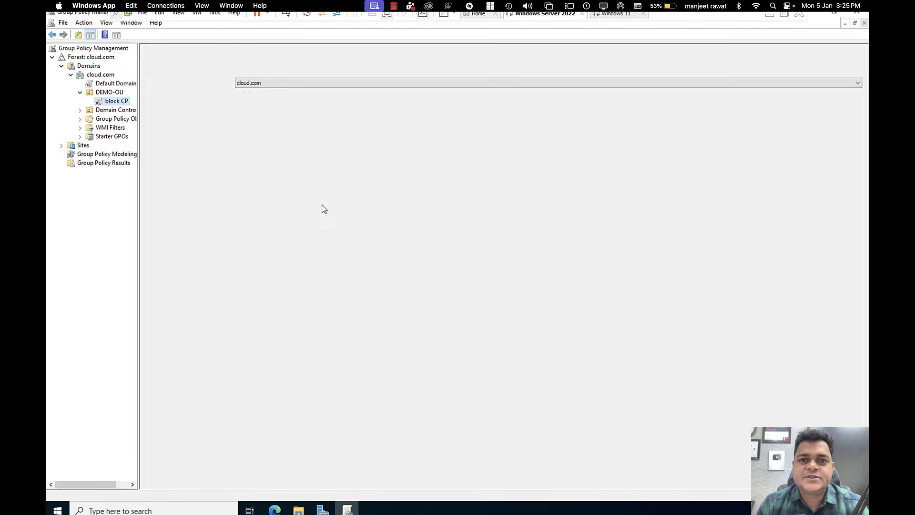
Step: Edit block CP to enable the User Configuration policy 'Prohibit access to Control Panel and PC settings'
right_click(121, 104)
left_click(159, 112)
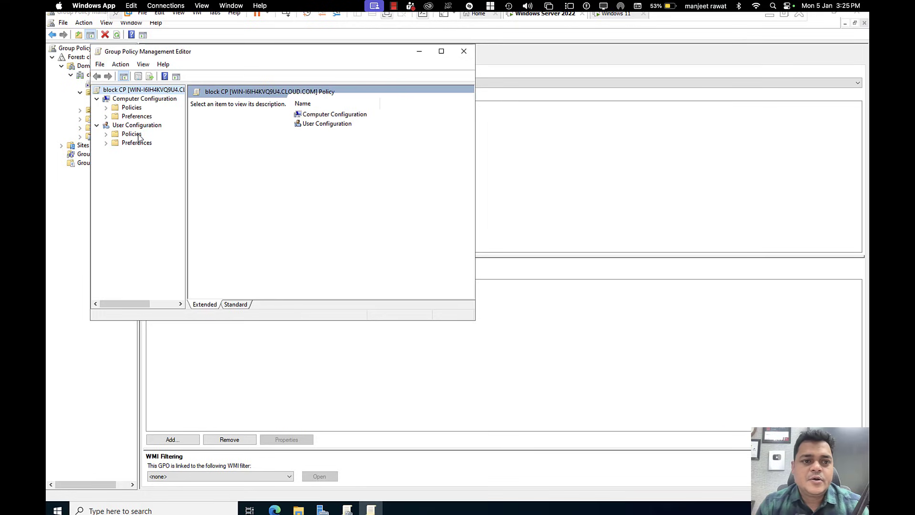
double_click(134, 134)
double_click(162, 161)
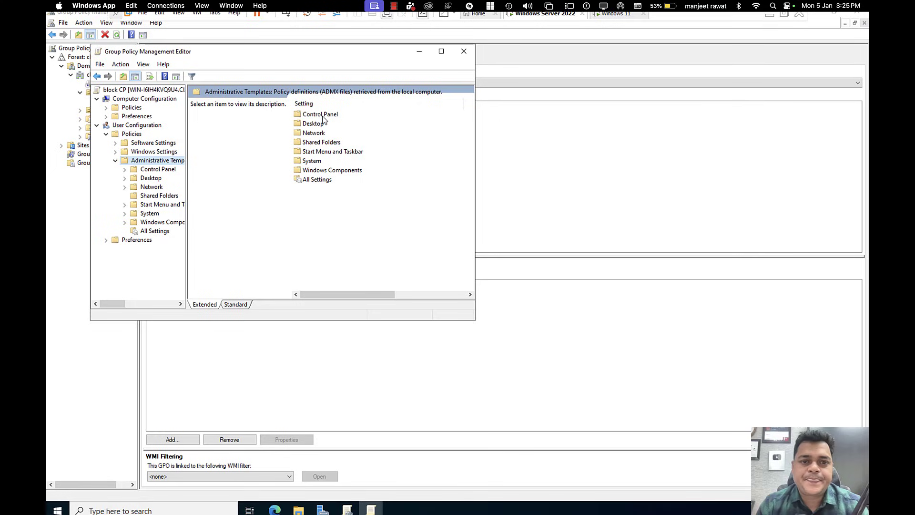
double_click(322, 116)
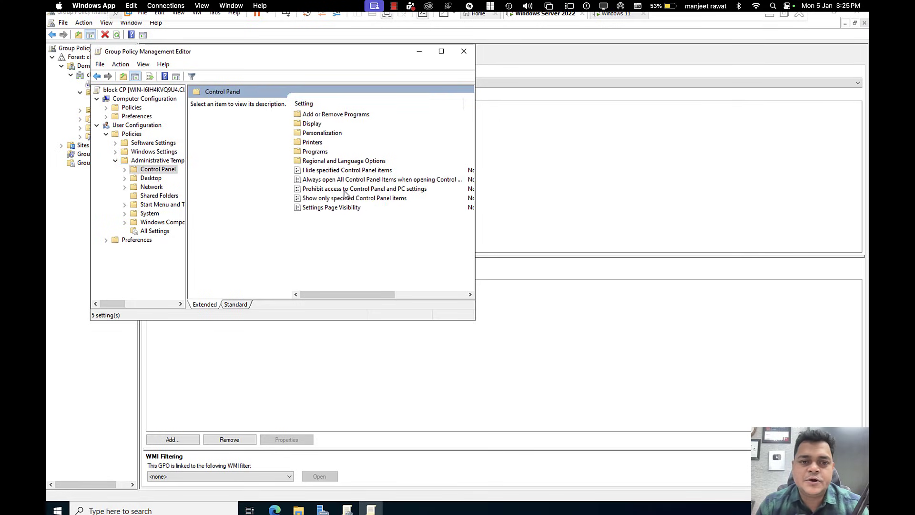
double_click(327, 189)
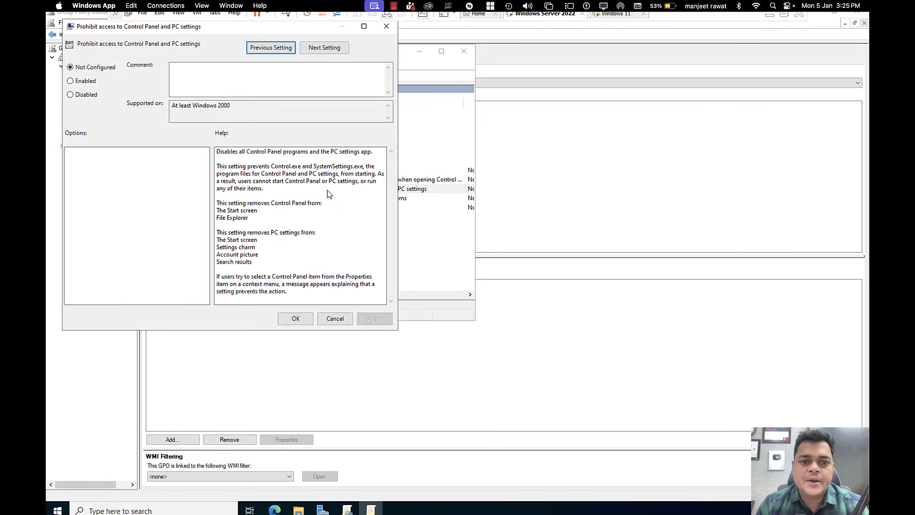
left_click(71, 81)
left_click(375, 319)
left_click(295, 319)
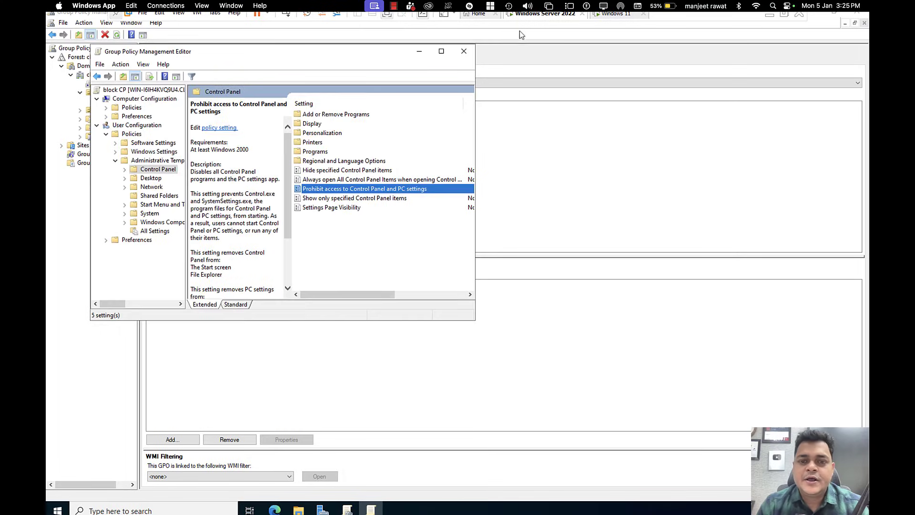
left_click(463, 51)
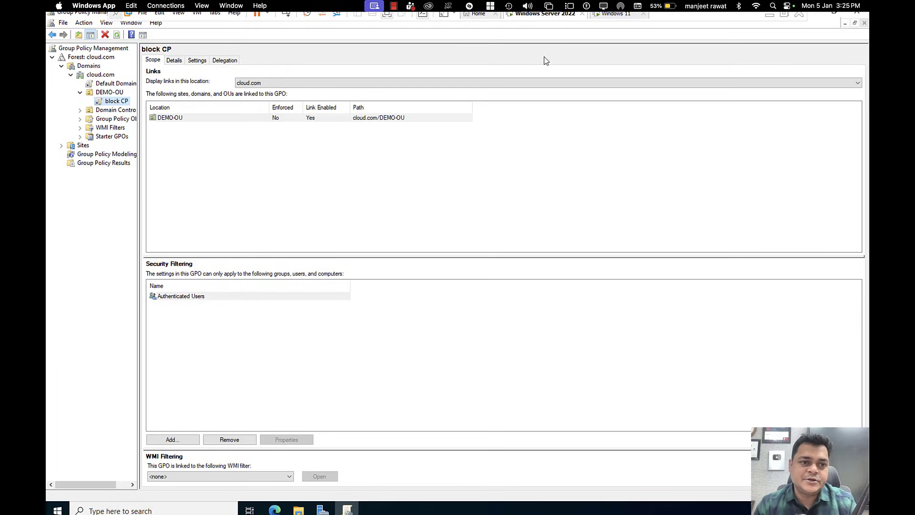
Step: Sign in to the Windows 11 machine as the domain user test with its password
left_click(618, 14)
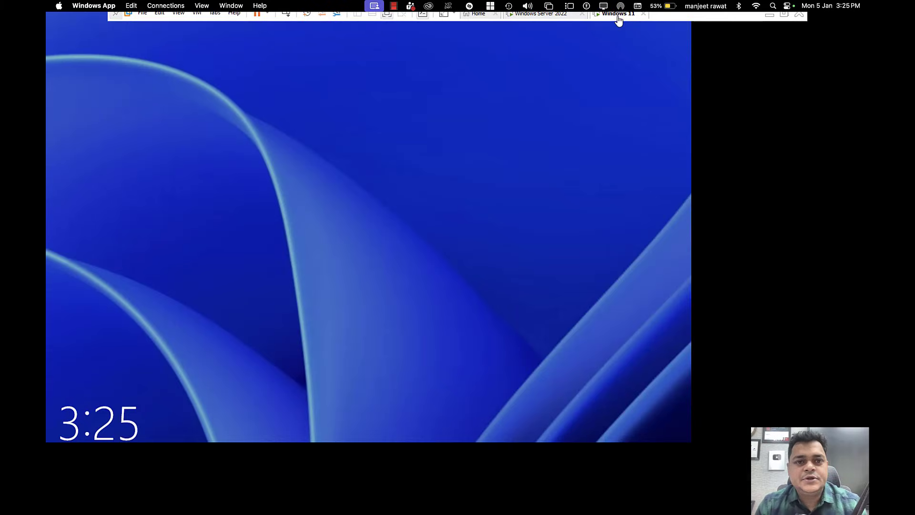
left_click(284, 33)
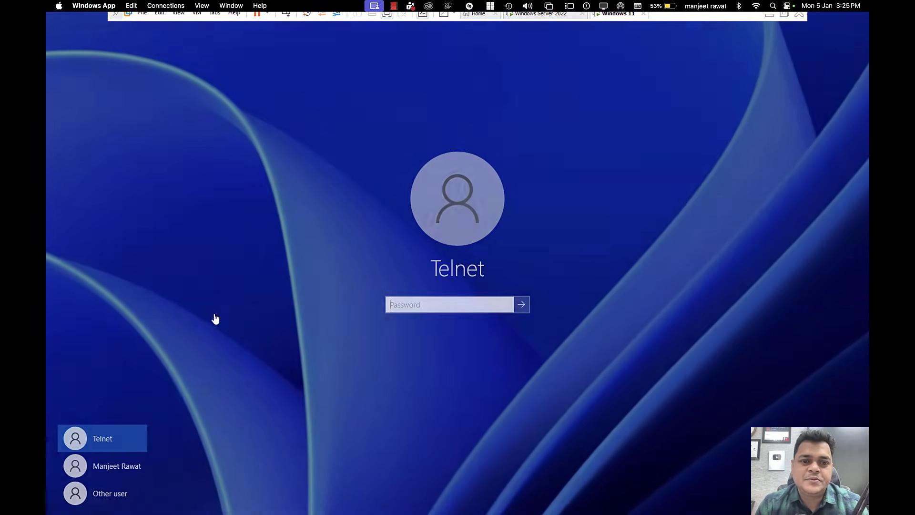
left_click(106, 495)
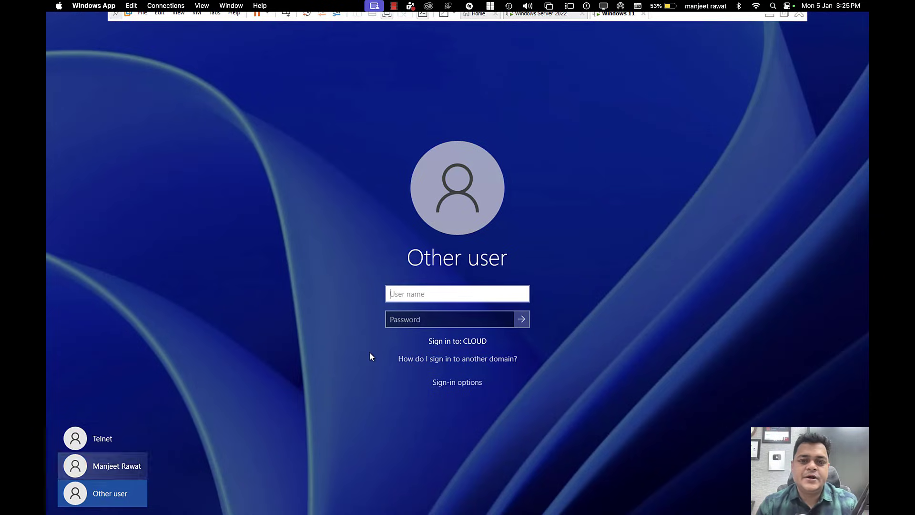
type("test")
key("Tab")
type("••••••••••")
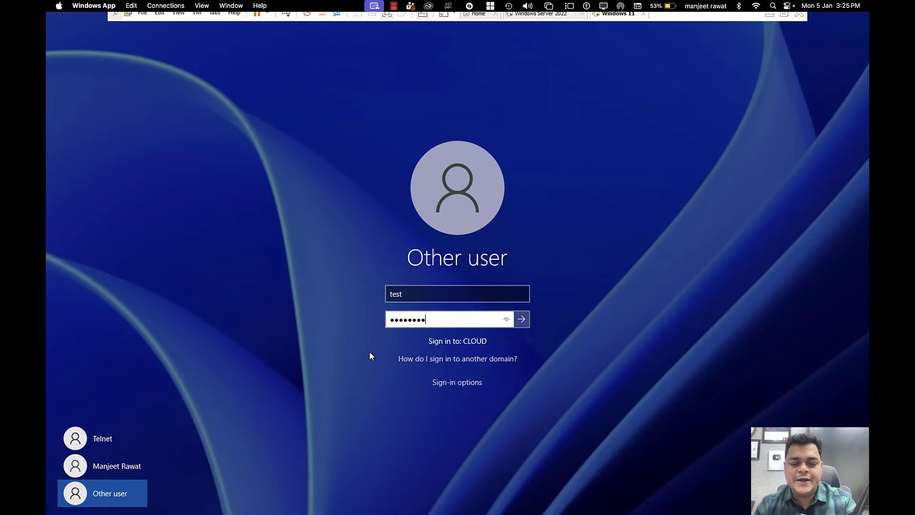
key("Return")
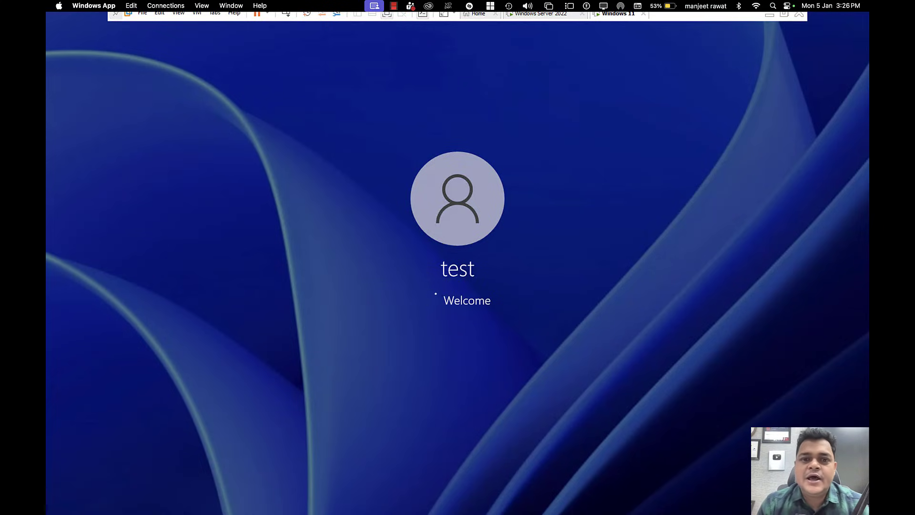
Step: Return to the Windows 11 virtual machine space and bring up its Start menu
key("ctrl+Left")
key("ctrl+Right")
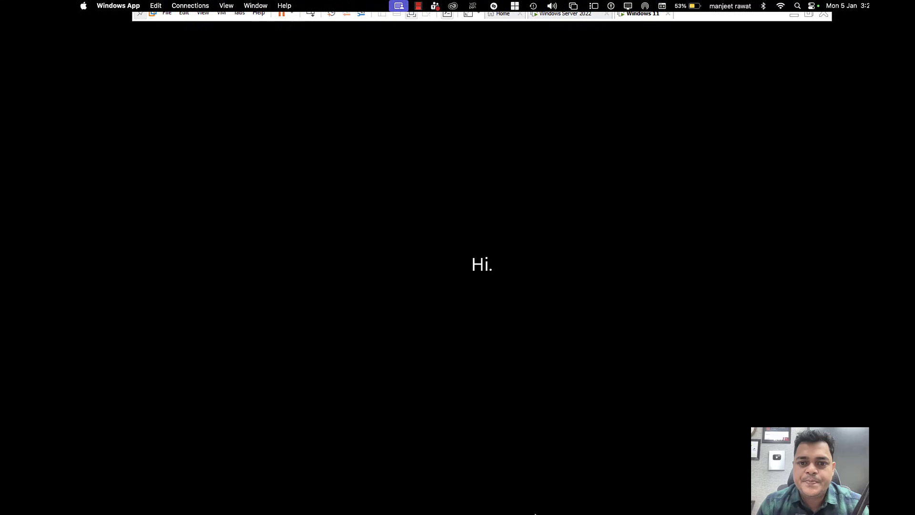
key("ctrl+Left")
key("ctrl+Left")
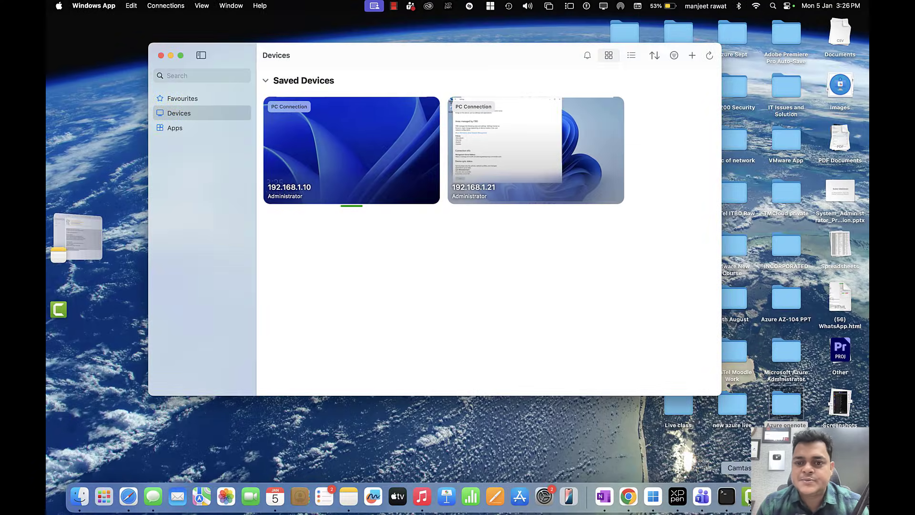
right_click(750, 501)
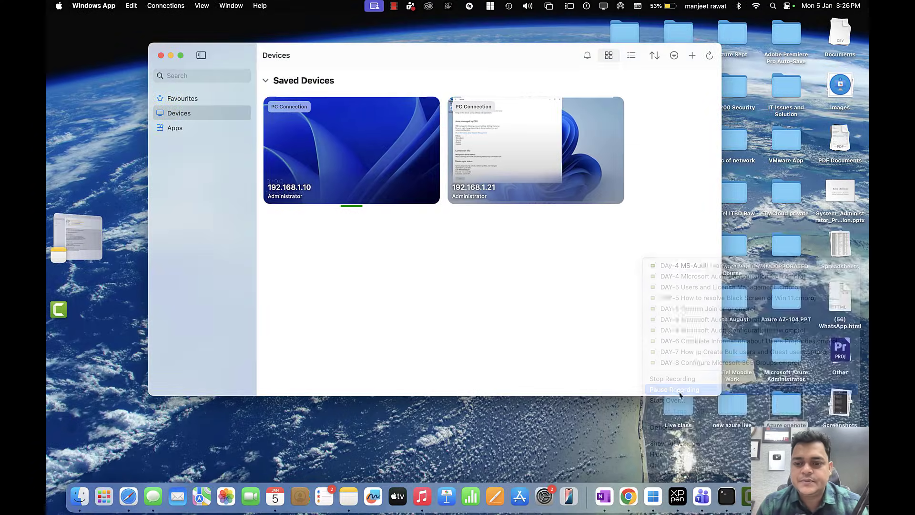
left_click(675, 390)
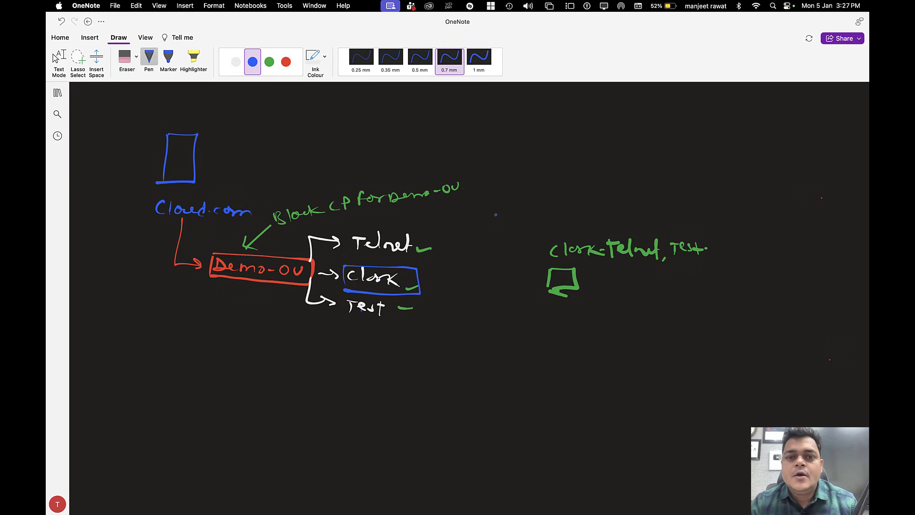
key("ctrl+Right")
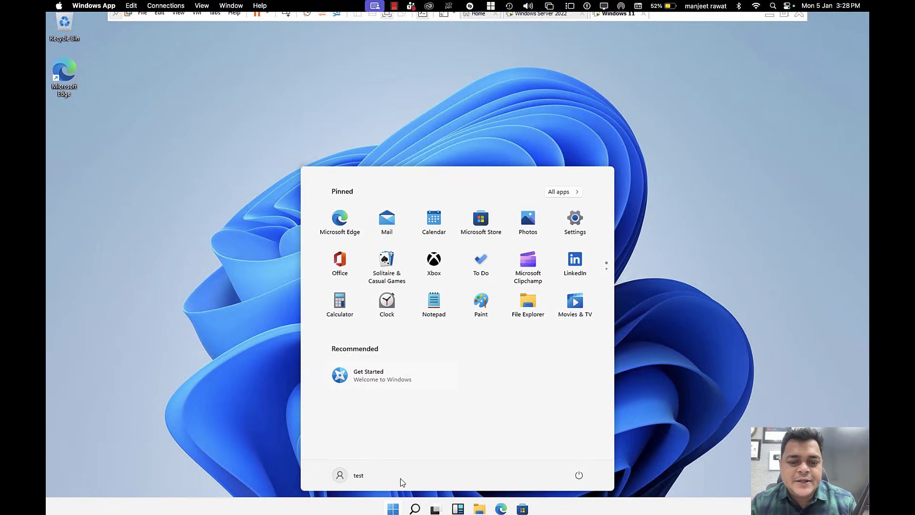
Step: Search for and launch Control Panel as test, then dismiss the Restrictions error that blocks it
left_click(416, 510)
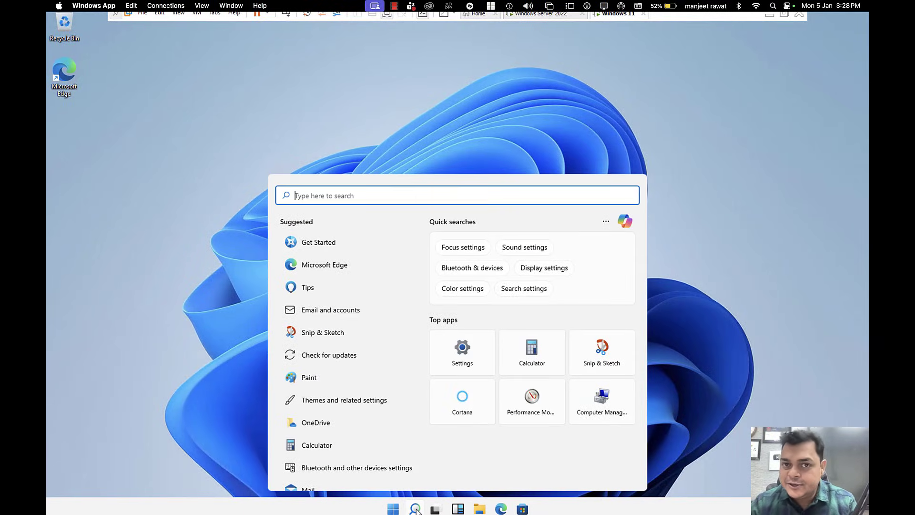
type("control")
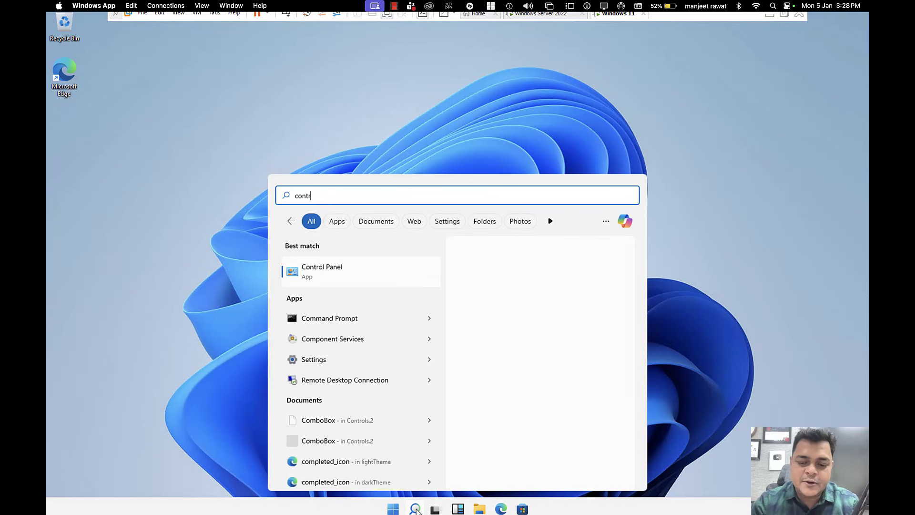
key("Return")
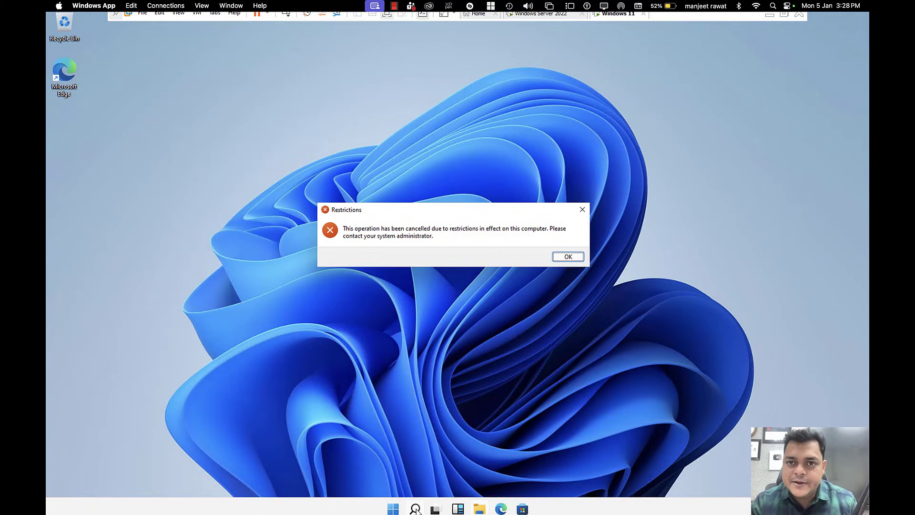
left_click(571, 258)
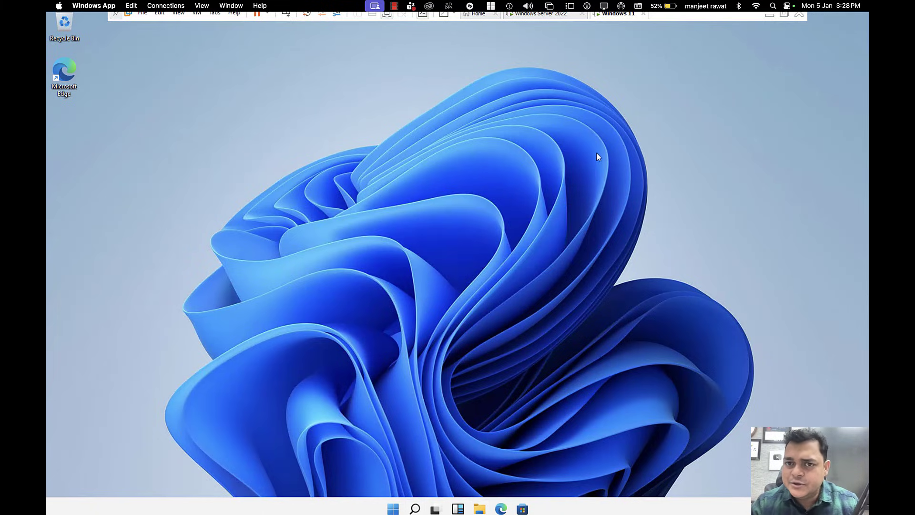
Step: Sign out of the Windows 11 session and choose Other user on the sign-in screen
right_click(393, 509)
mouse_move(405, 474)
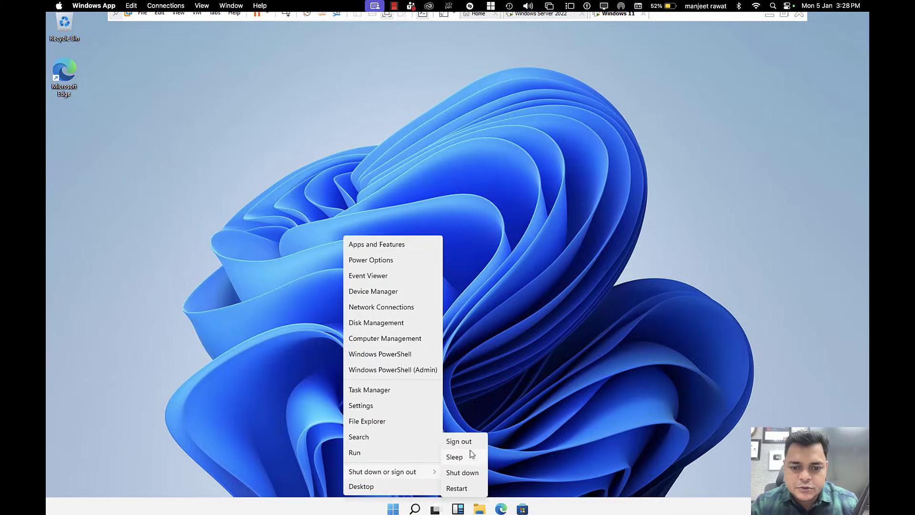
left_click(459, 441)
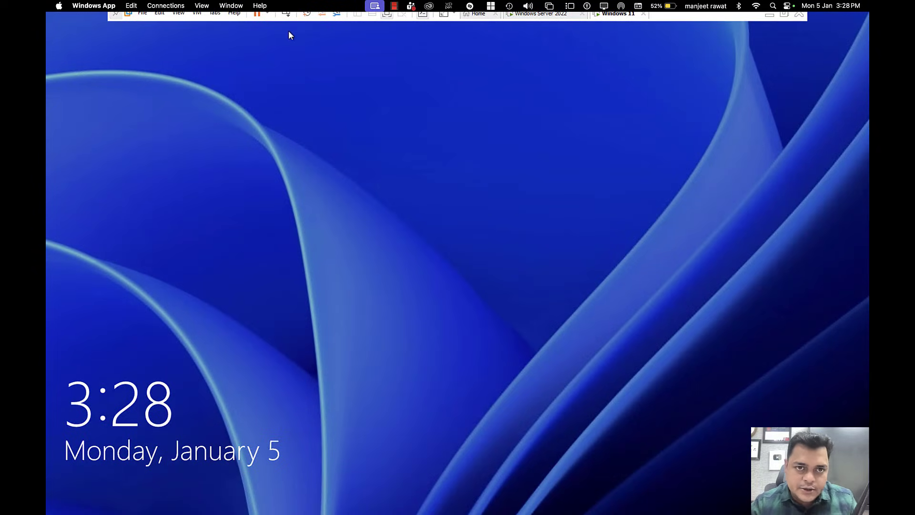
left_click(280, 54)
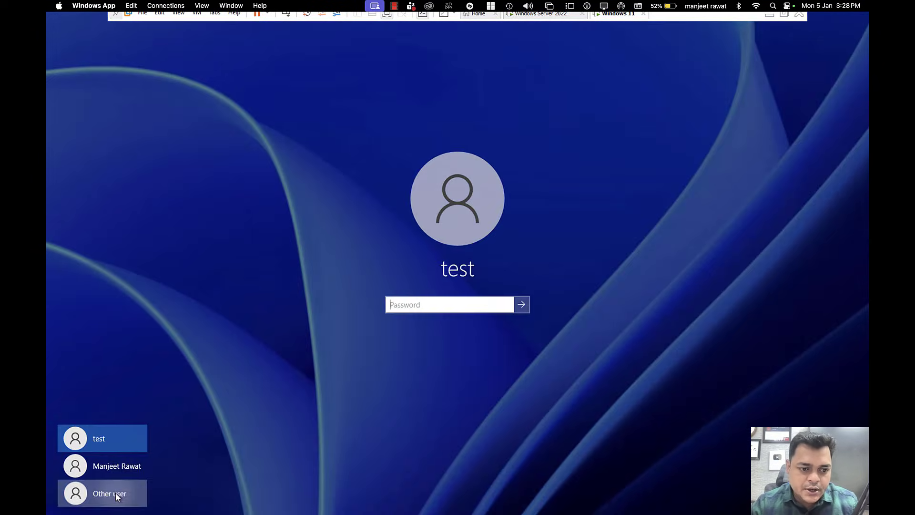
left_click(117, 497)
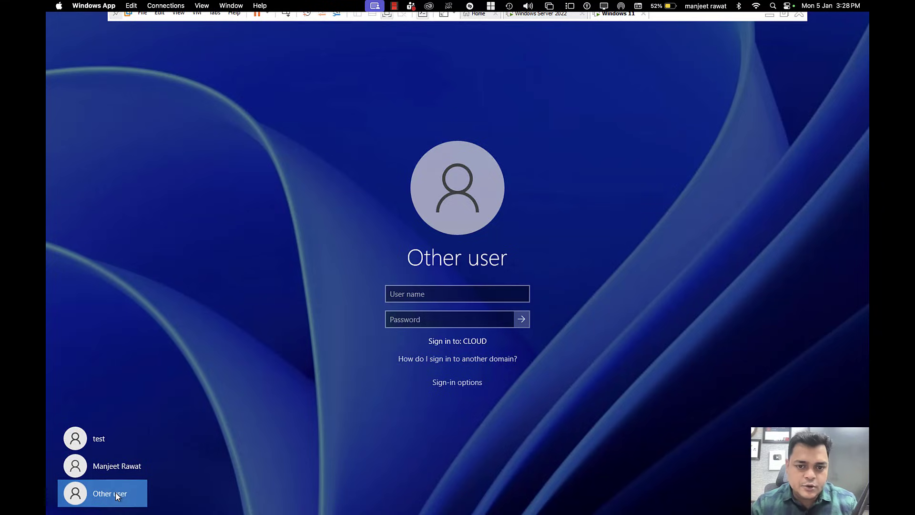
Step: Sign in as domain user telnet, re-entering the password after an incorrect-password message
left_click(395, 294)
type("telnet")
key("Tab")
type("********")
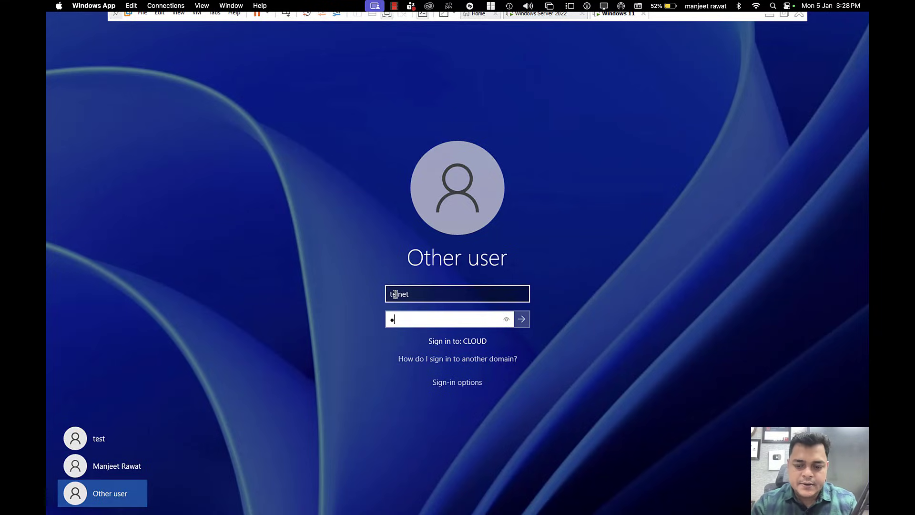
key("Return")
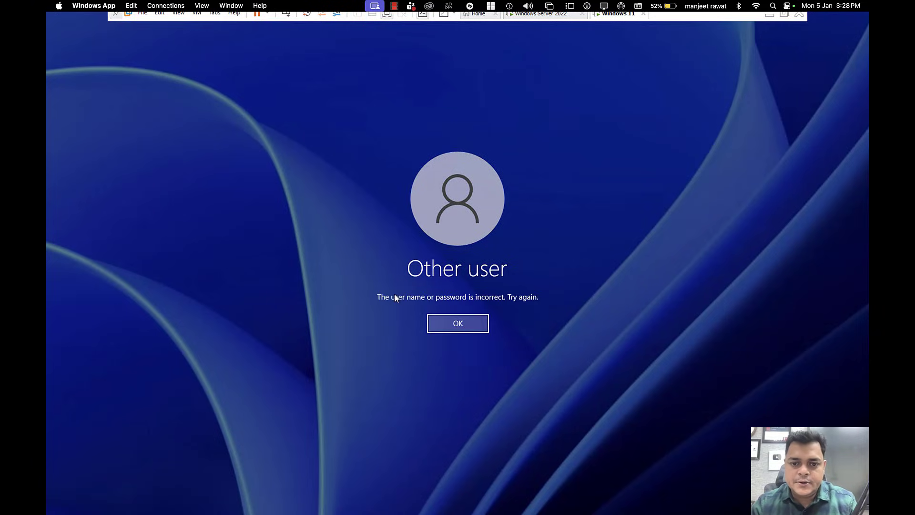
key("Return")
type("*********")
key("Return")
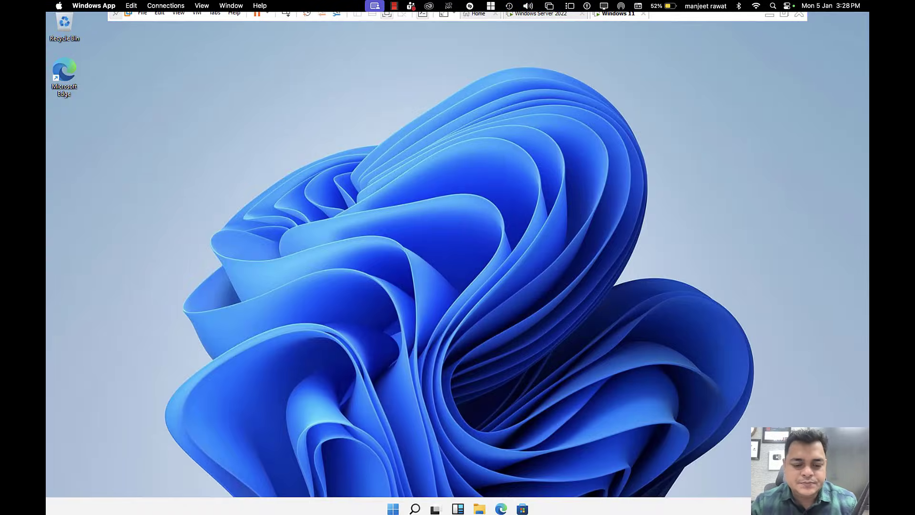
Step: Run control as telnet, dismiss the Restrictions error, and switch to the Windows Server 2022 VM
key("super+r")
type("c")
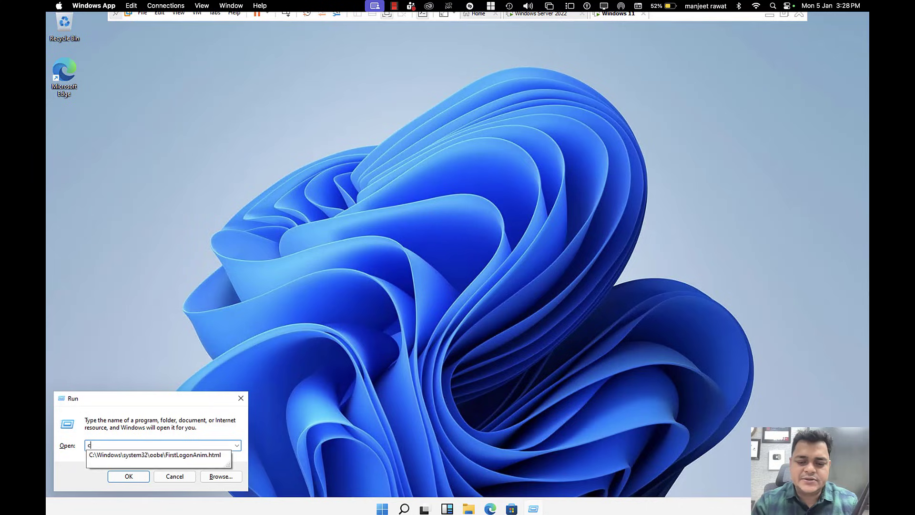
type("ontrol")
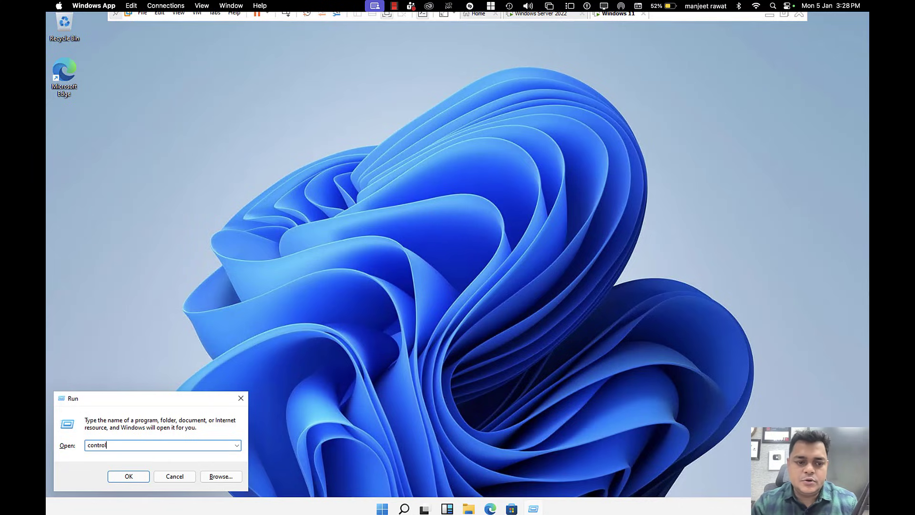
key("Return")
left_click(581, 259)
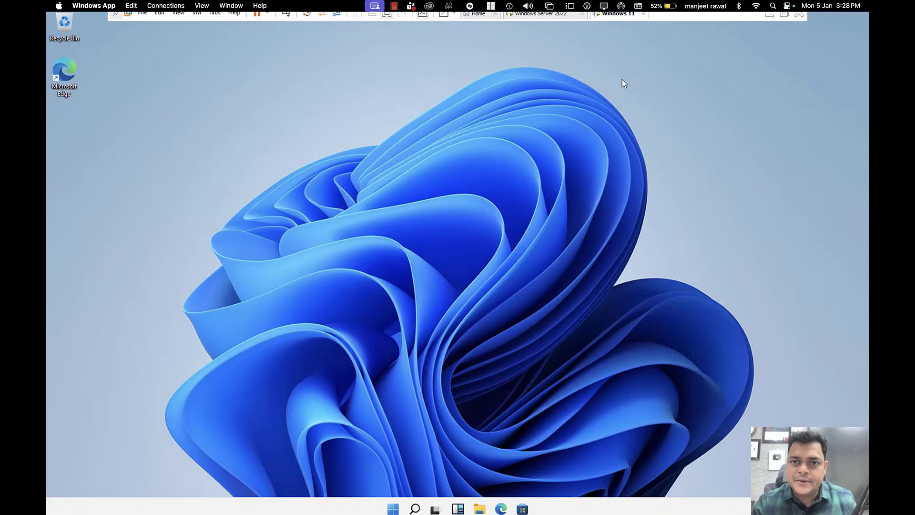
left_click(545, 14)
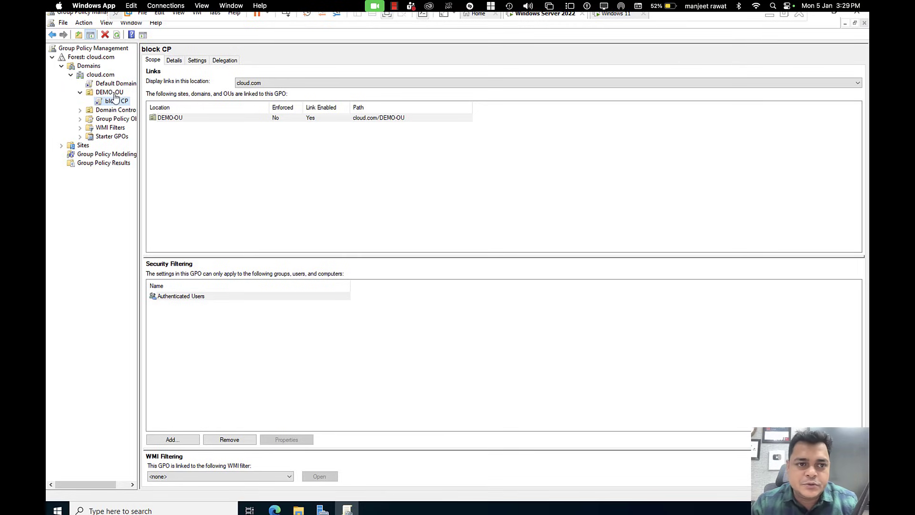
Step: Select the block CP GPO link in Group Policy Management and acknowledge the link warning
left_click(115, 93)
left_click(115, 111)
left_click(118, 102)
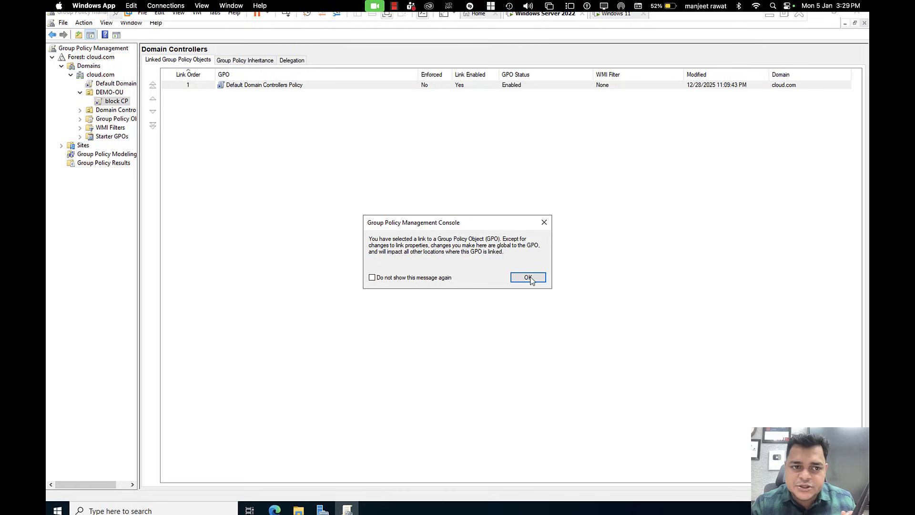
left_click(529, 275)
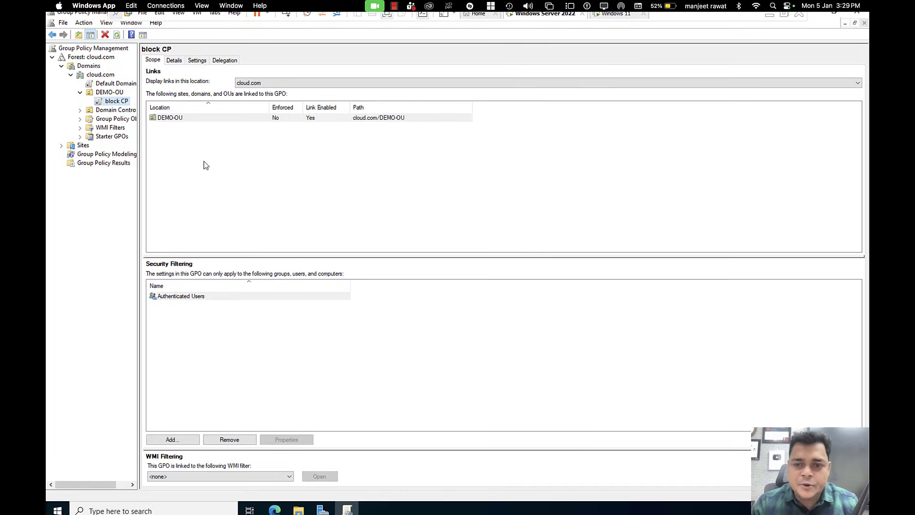
Step: Review block CP's Details, Settings and Delegation tabs, then open its Advanced security settings
left_click(175, 61)
left_click(197, 60)
left_click(224, 61)
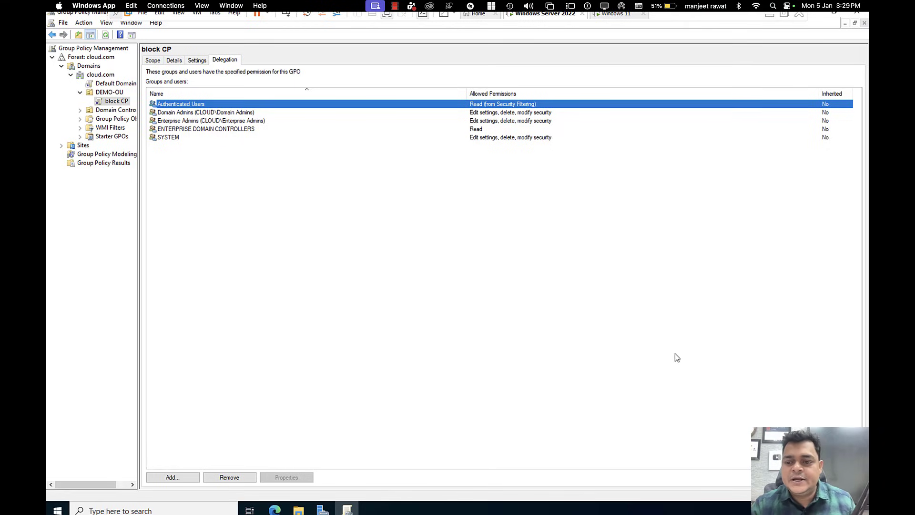
left_click(836, 477)
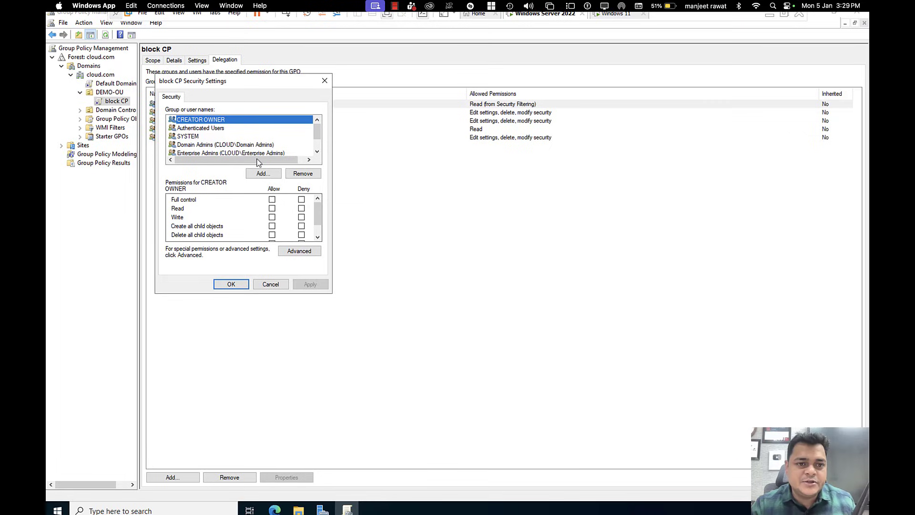
Step: Open block CP's advanced security permissions, then cancel and close without adding an entry
scroll(231, 130, "down", 1)
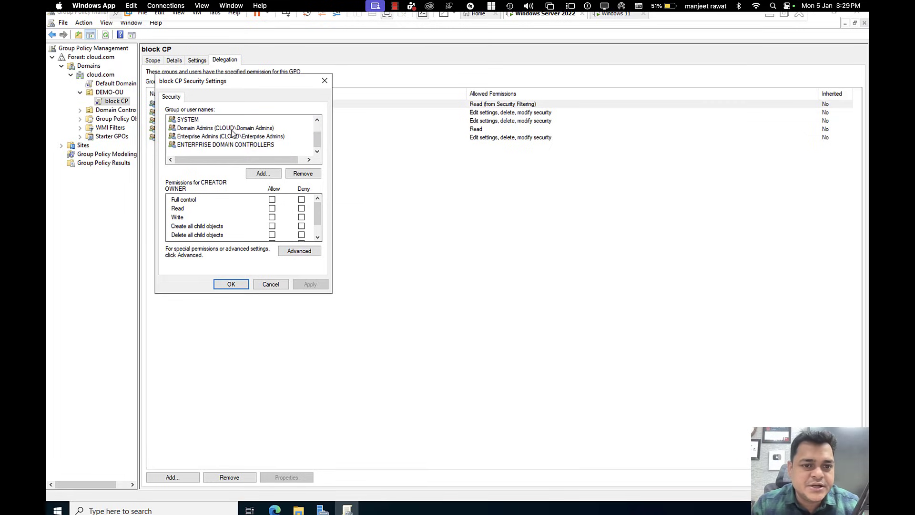
scroll(232, 133, "up", 1)
left_click(298, 257)
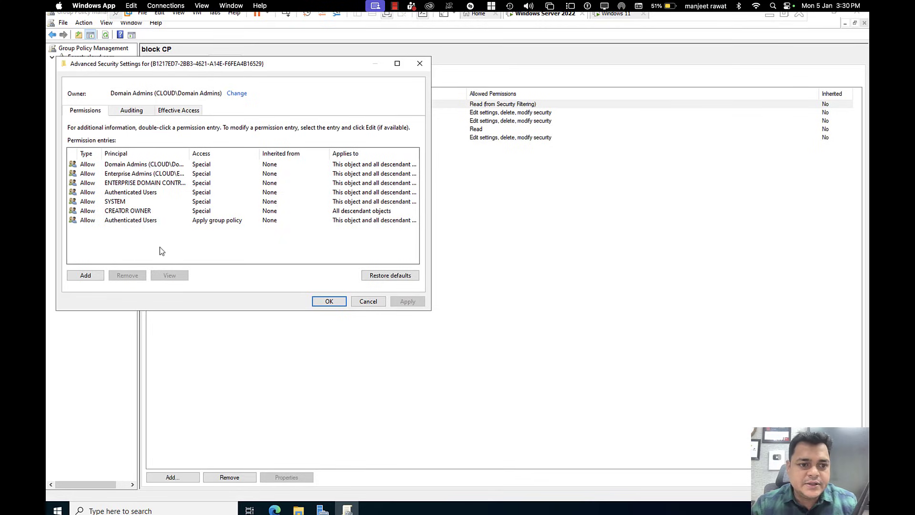
left_click(95, 275)
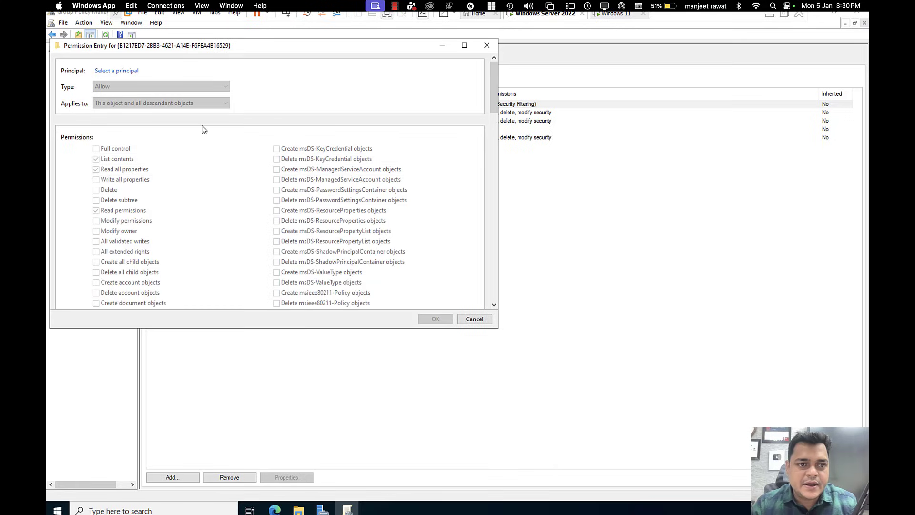
left_click(483, 319)
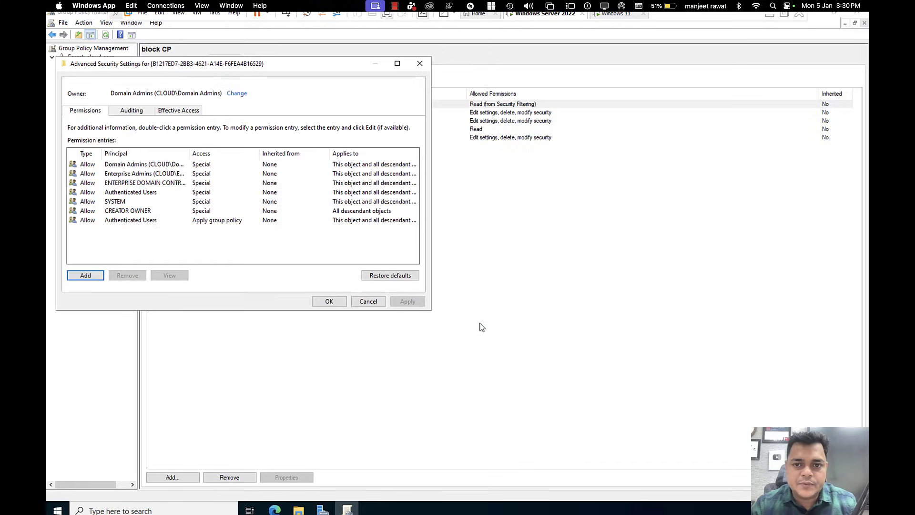
left_click(364, 303)
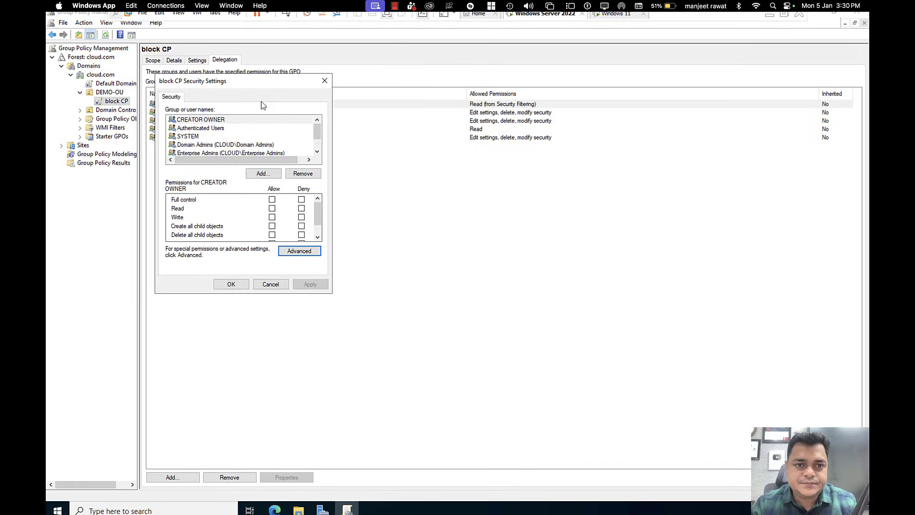
Step: Add the user test to block CP's permissions with every permission set to Deny
left_click(262, 175)
type("test")
left_click(333, 203)
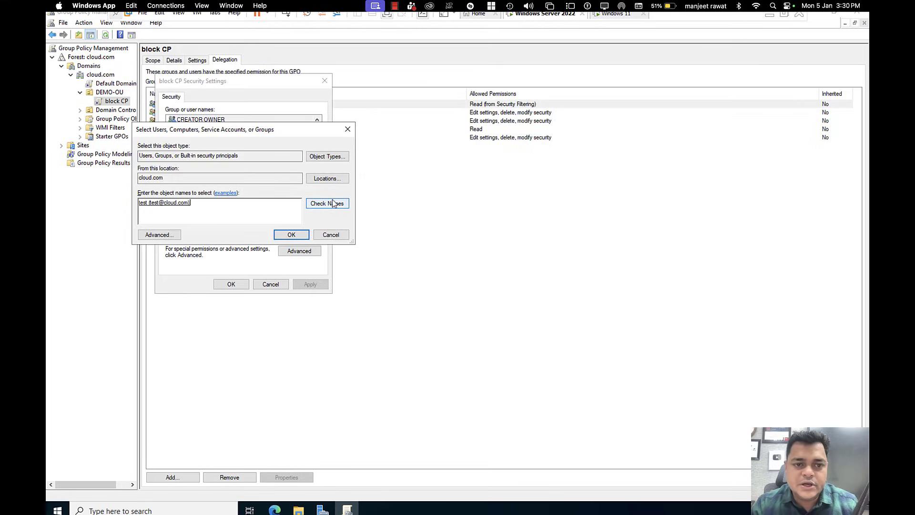
left_click(292, 235)
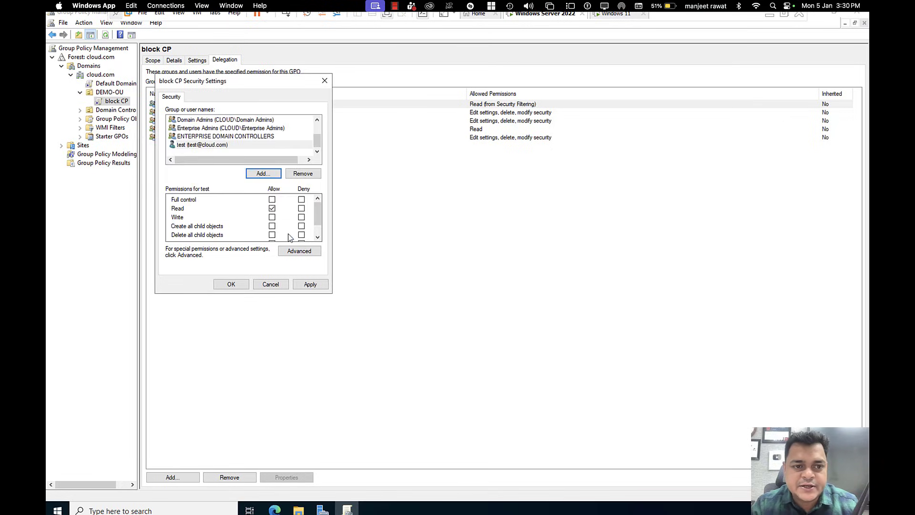
left_click(301, 200)
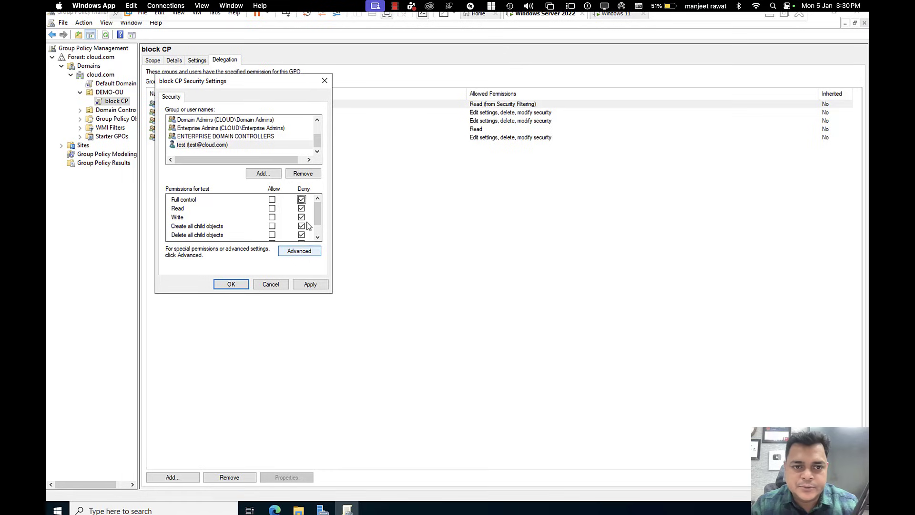
left_click(310, 285)
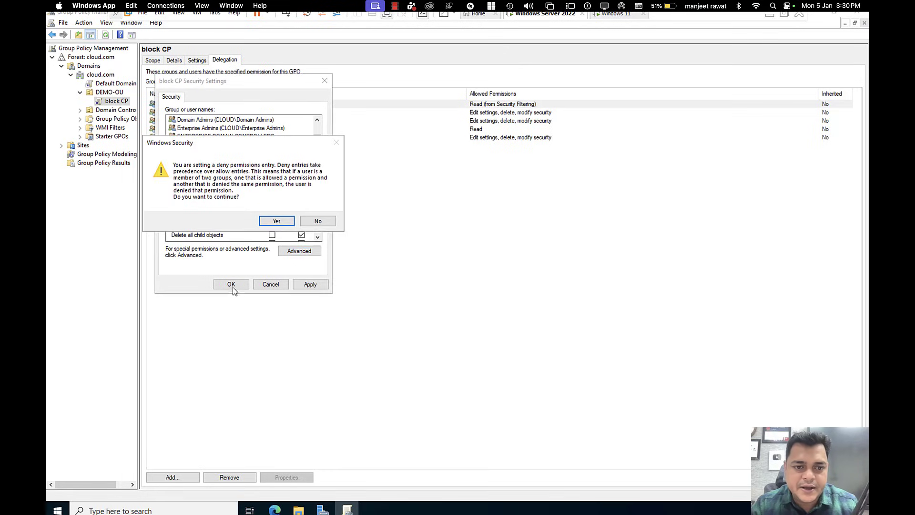
left_click(265, 222)
left_click(233, 284)
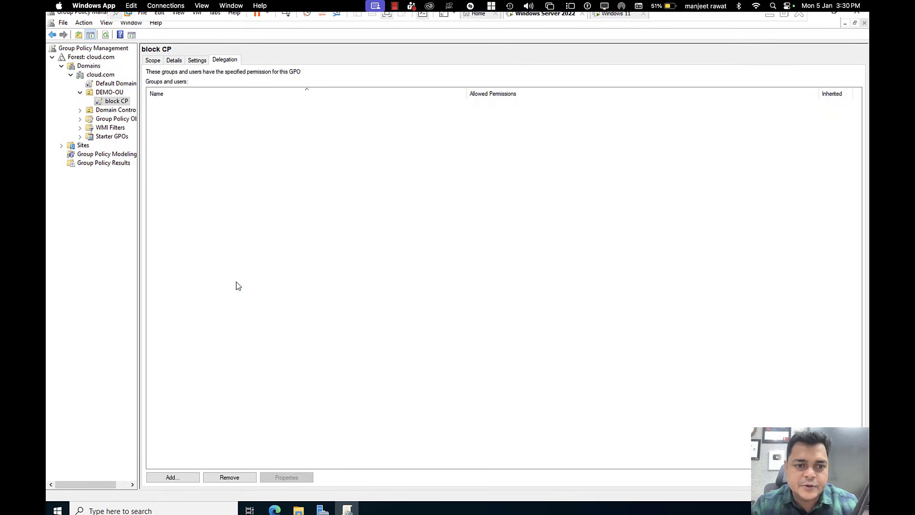
Step: Inspect the test user's Custom entry in the delegation list, then switch to the Windows 11 VM
left_click(179, 146)
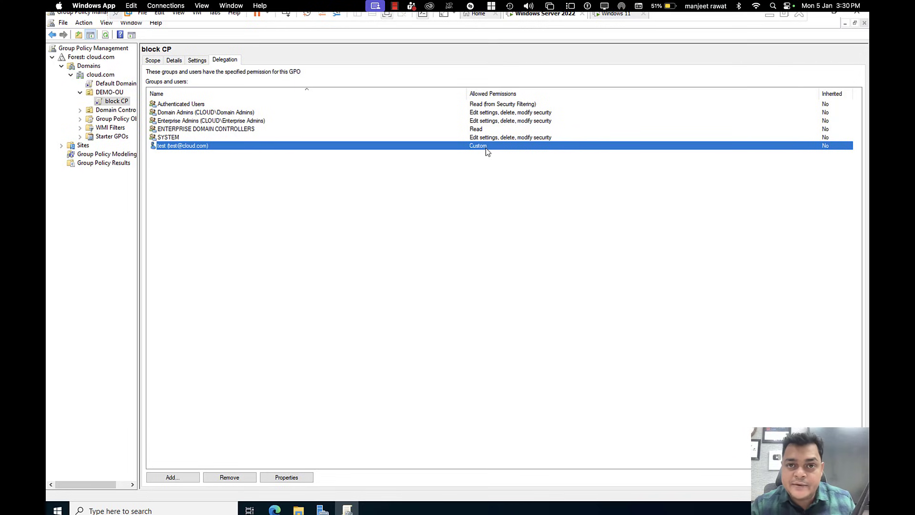
double_click(189, 150)
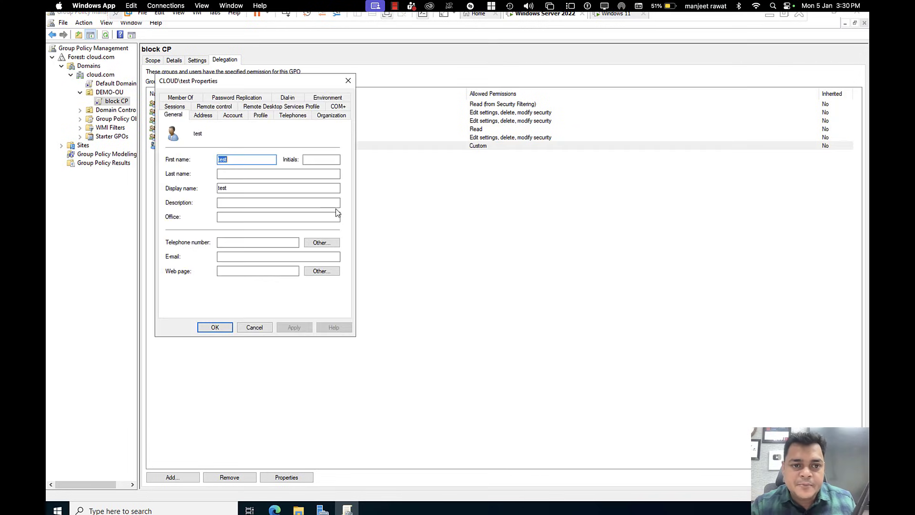
left_click(350, 80)
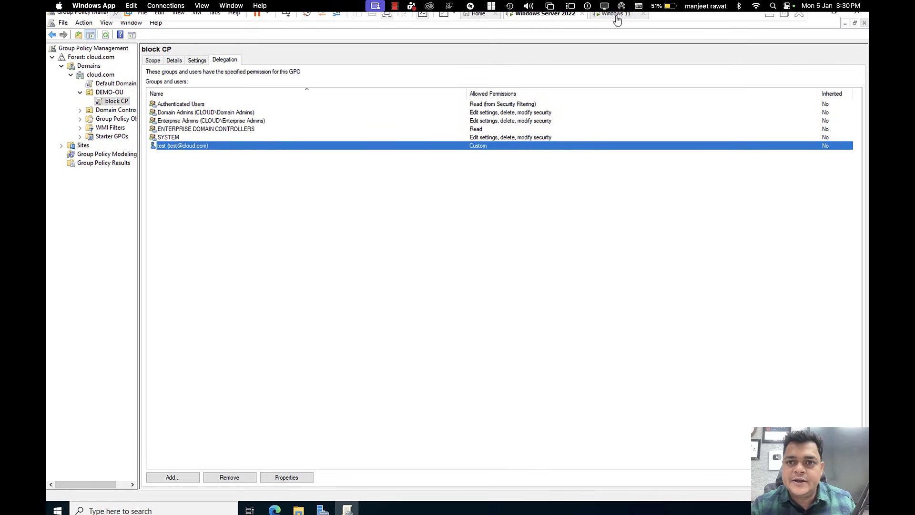
left_click(616, 16)
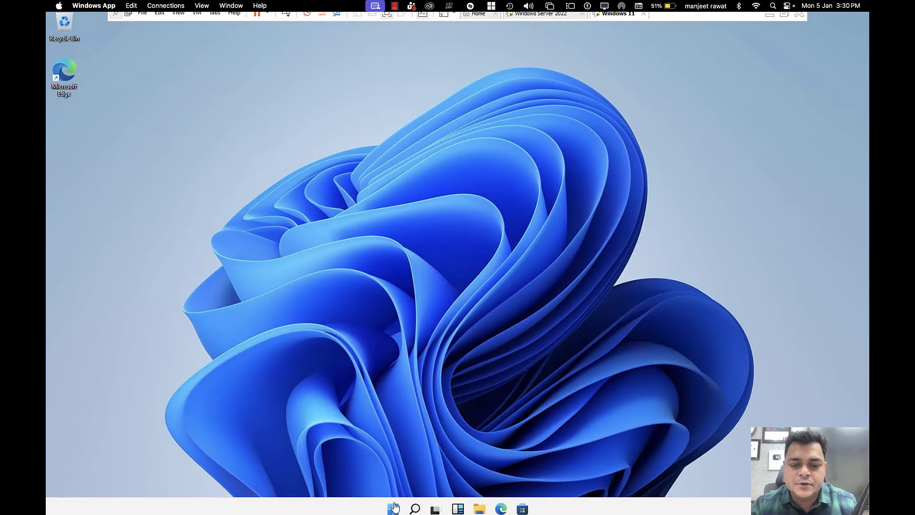
Step: Sign out of the telnet session and choose Other user on the sign-in screen
right_click(395, 510)
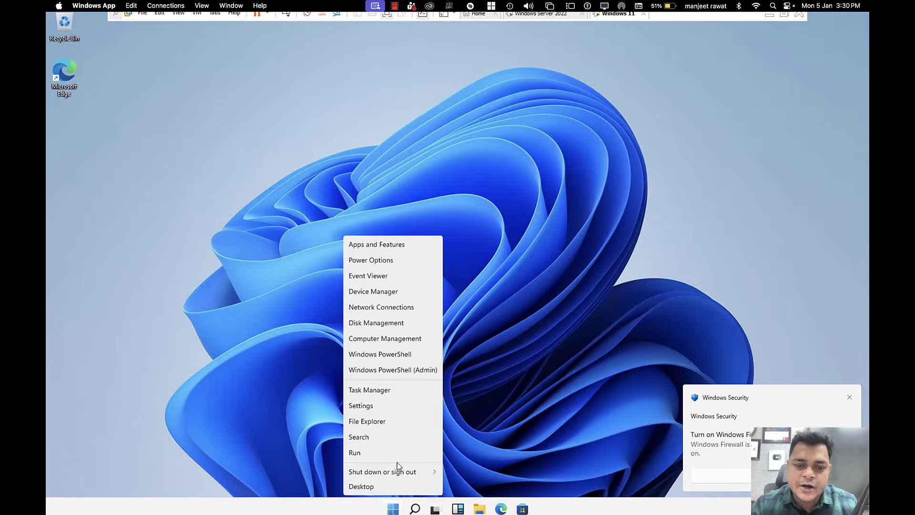
mouse_move(399, 472)
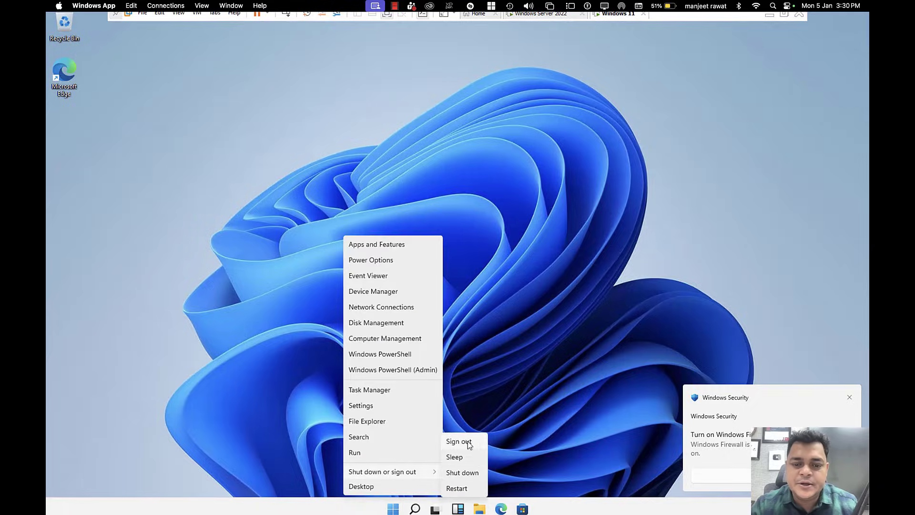
left_click(460, 441)
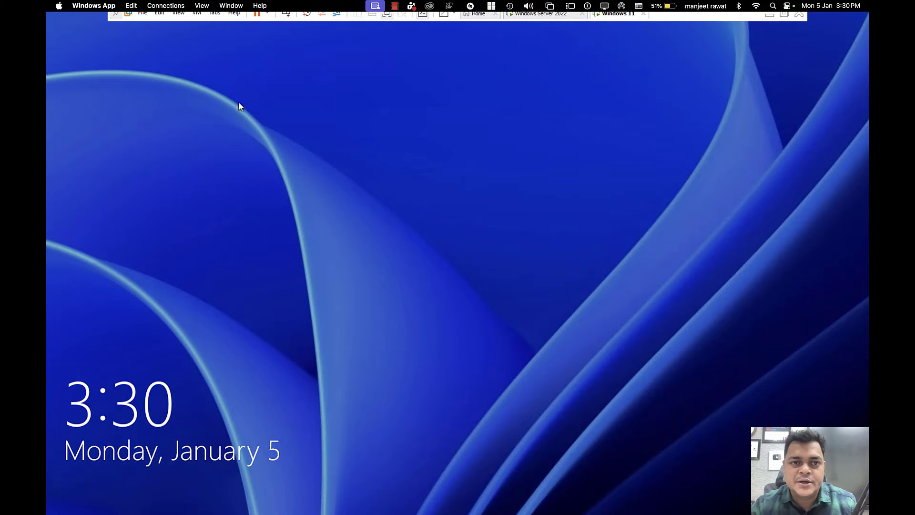
left_click(216, 337)
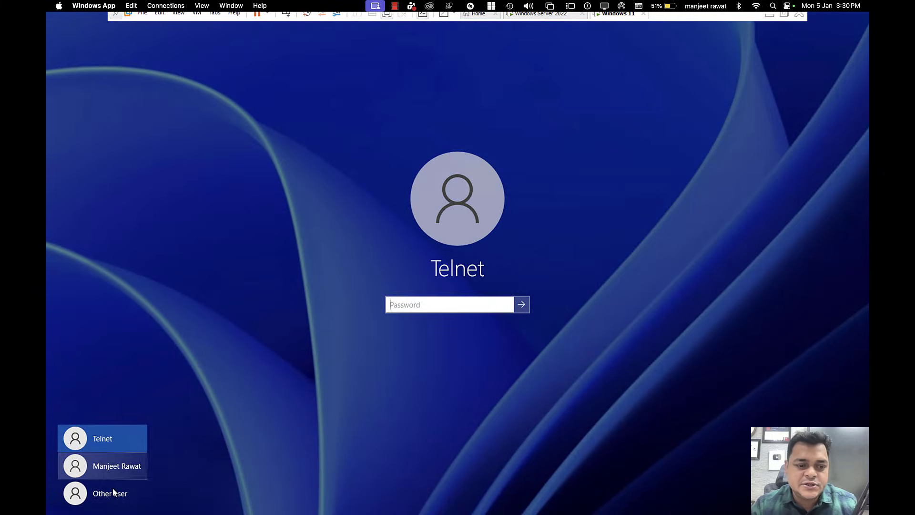
left_click(110, 492)
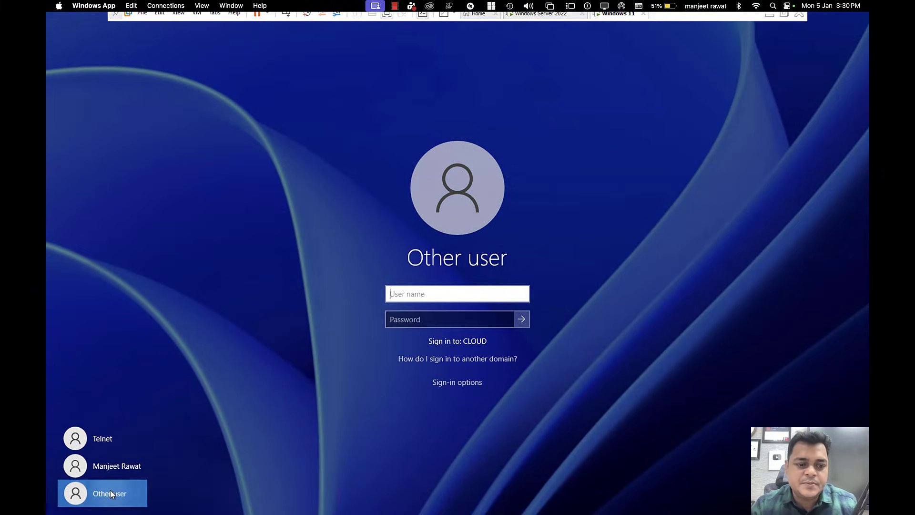
Step: Sign in to Windows 11 as the domain user test with its password
left_click(430, 299)
type("test")
key("Tab")
type("••••••")
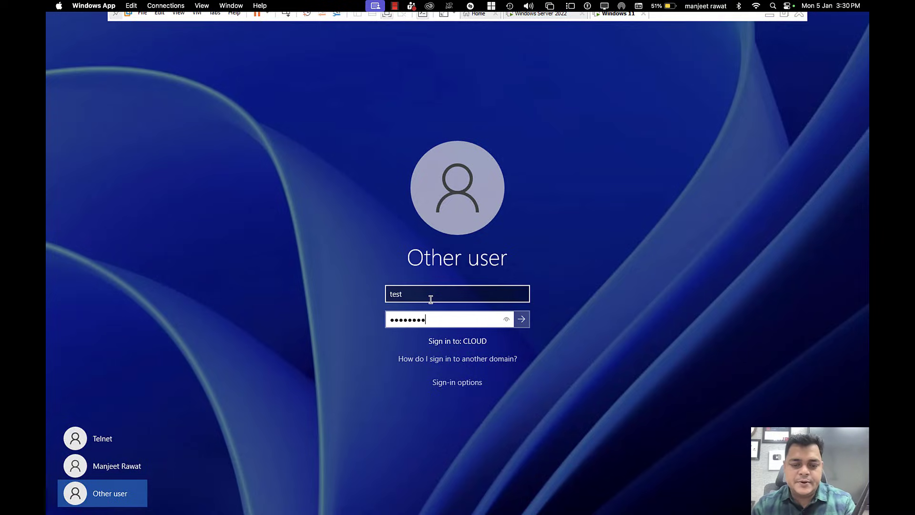
key("Return")
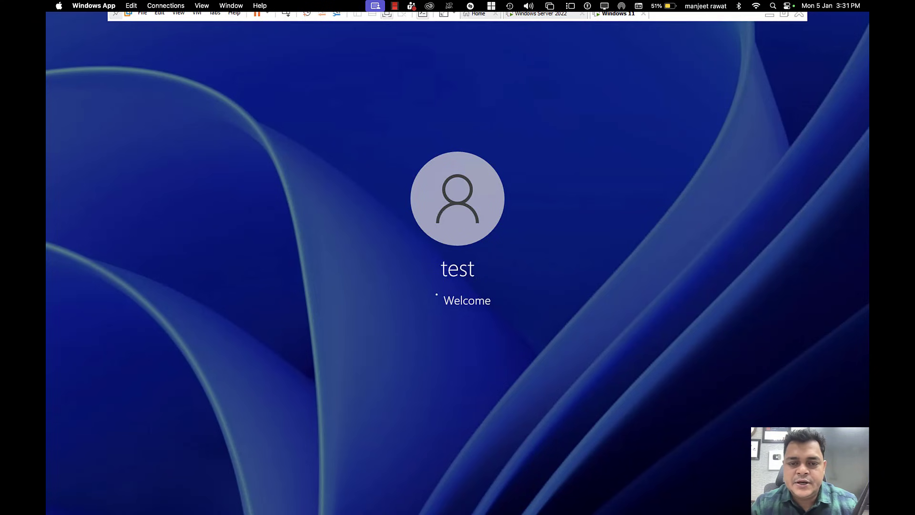
key("super+r")
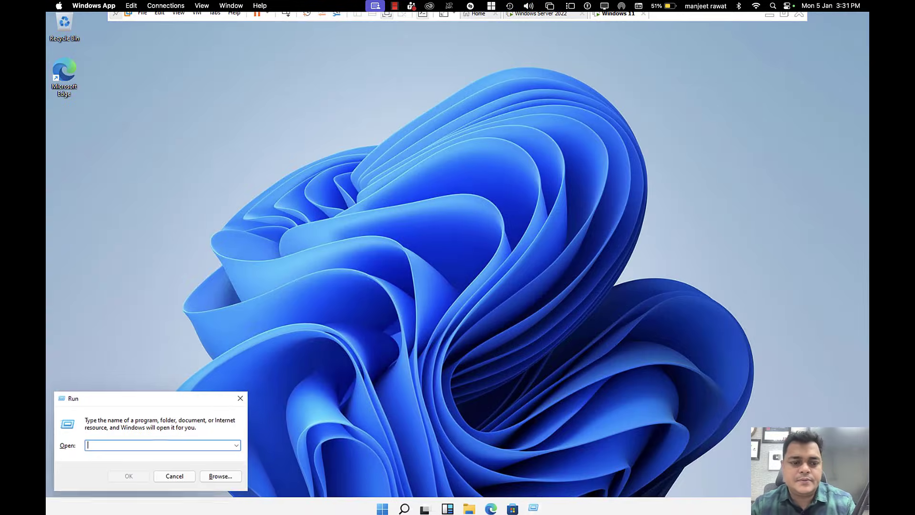
Step: Open a command prompt and run gpupdate to refresh group policy
type("cmd")
key("Return")
type("gpupdate")
key("Return")
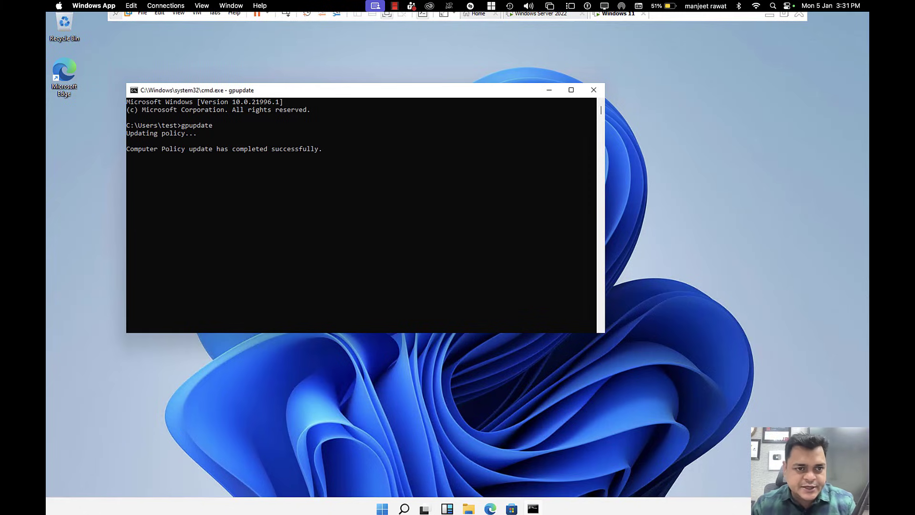
Step: Run control as test, switch Control Panel to Large icons, then close it
type("ontrol")
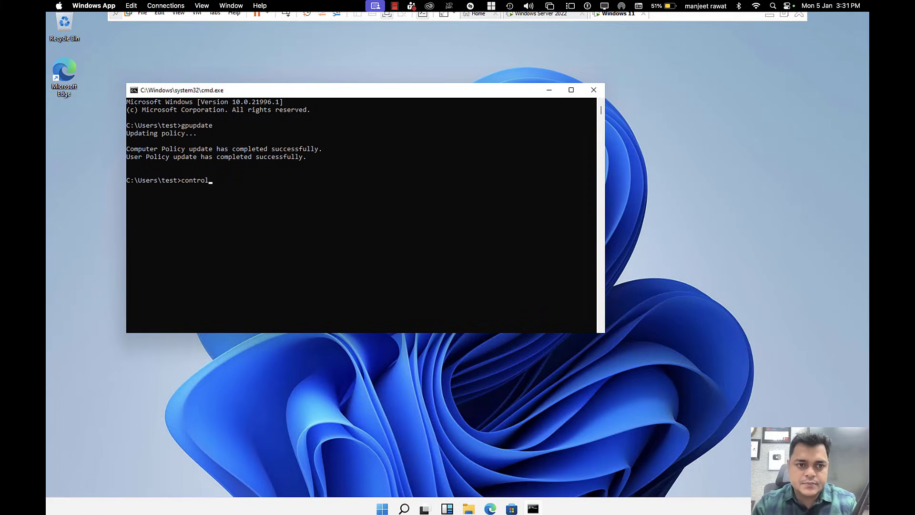
key("Return")
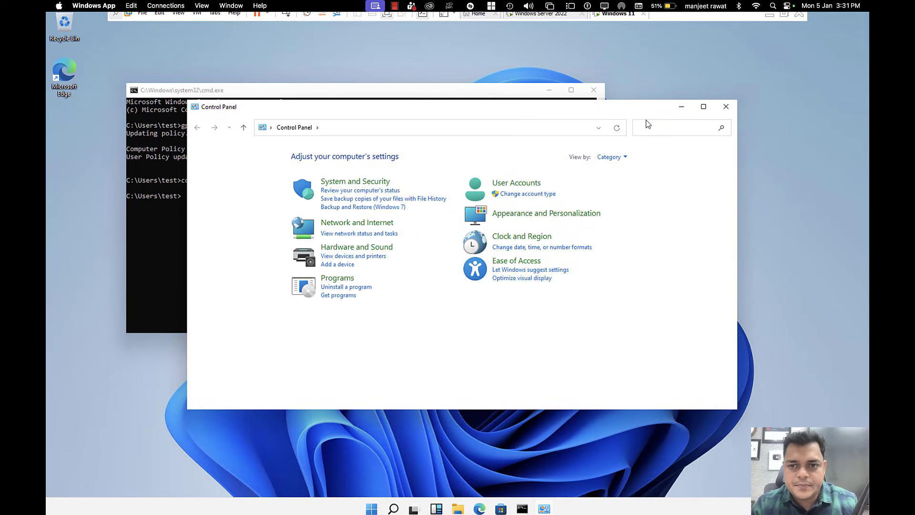
left_click(615, 157)
left_click(615, 199)
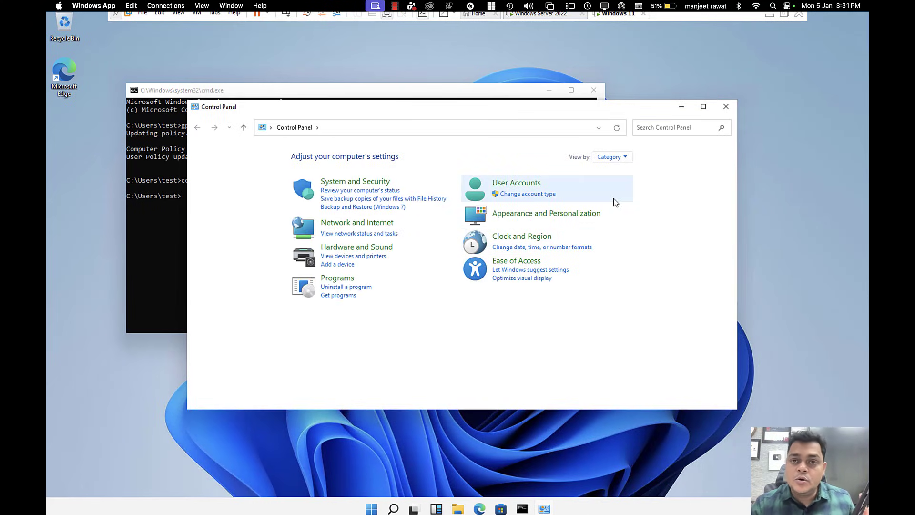
left_click(615, 157)
left_click(617, 185)
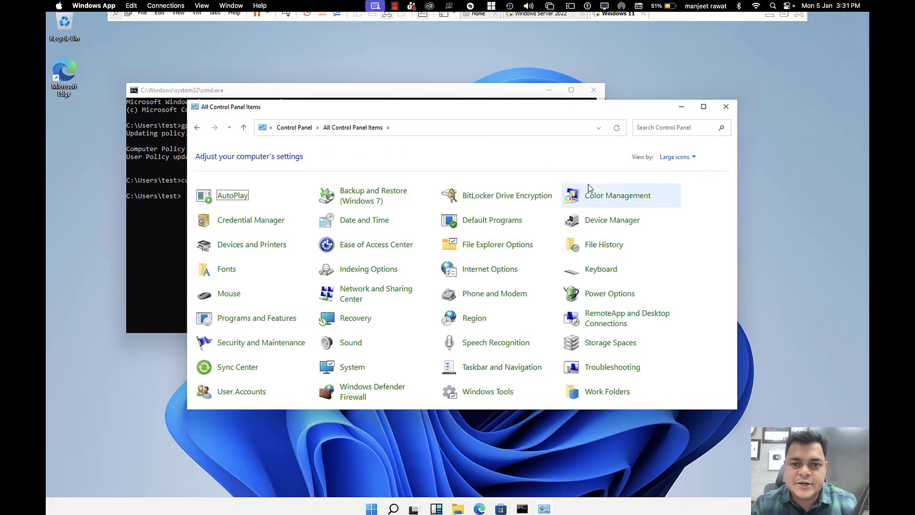
left_click(725, 107)
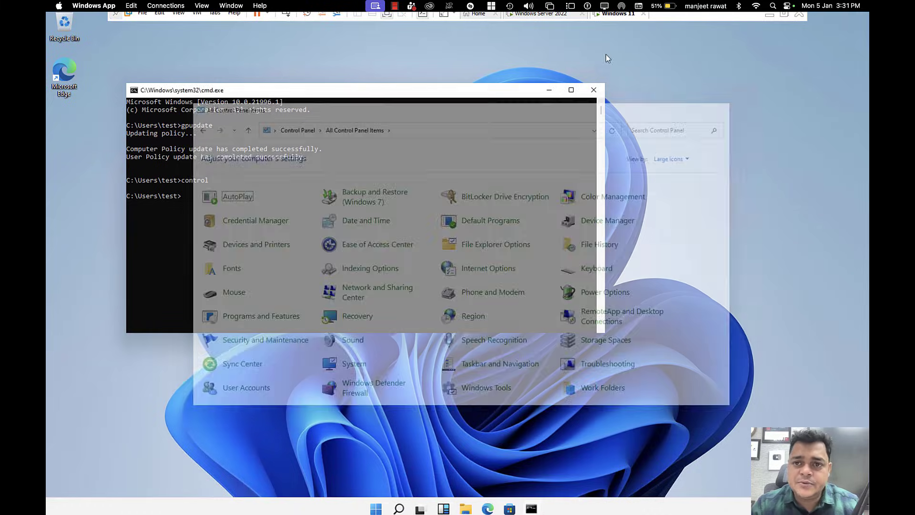
Step: Dismiss the VM session menu and open the Start button's quick system menu
right_click(620, 17)
left_click(442, 368)
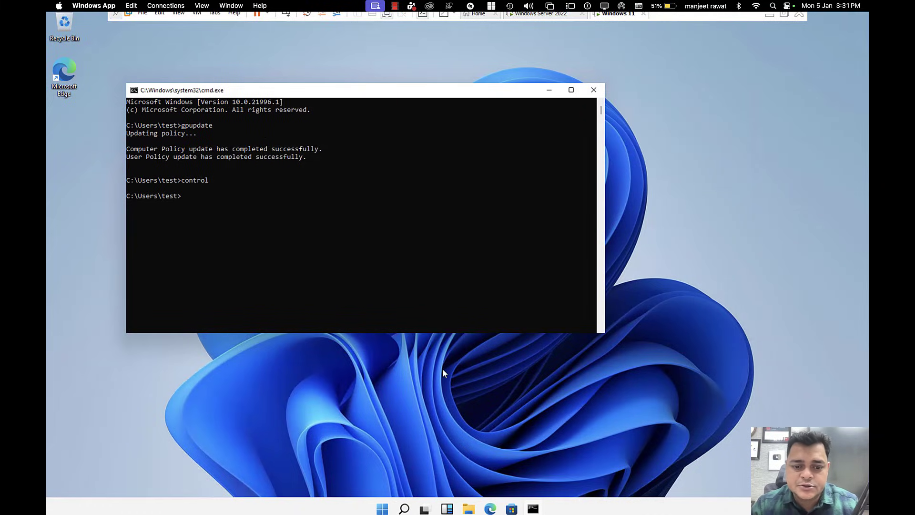
right_click(382, 508)
Step: Sign out of the test account and choose Other user on the sign-in screen
mouse_move(405, 471)
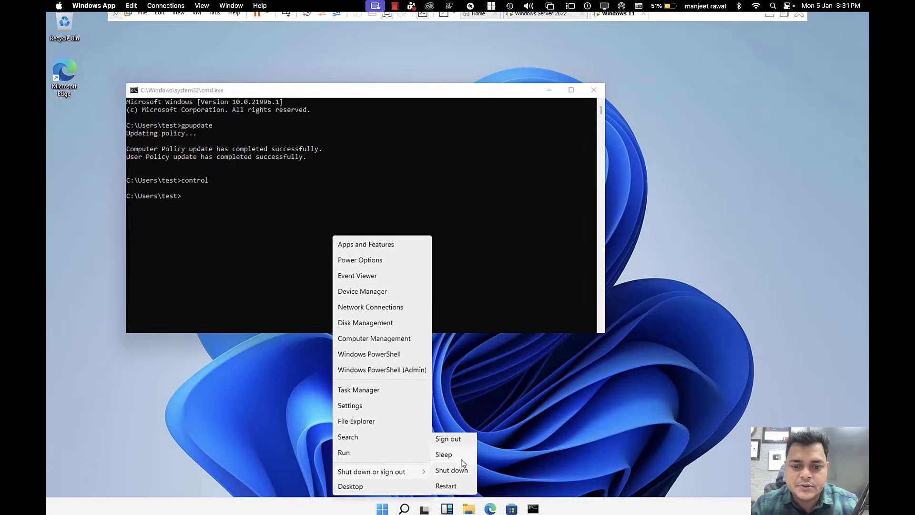
left_click(453, 442)
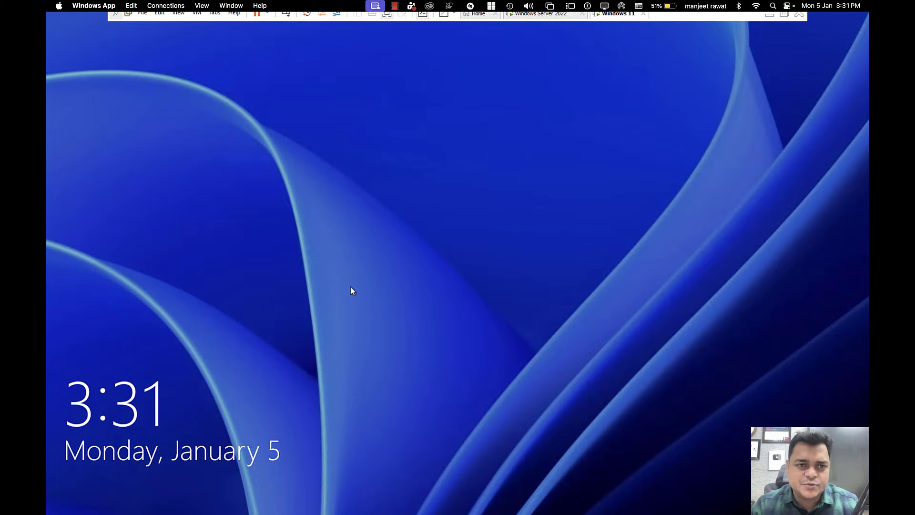
left_click(333, 316)
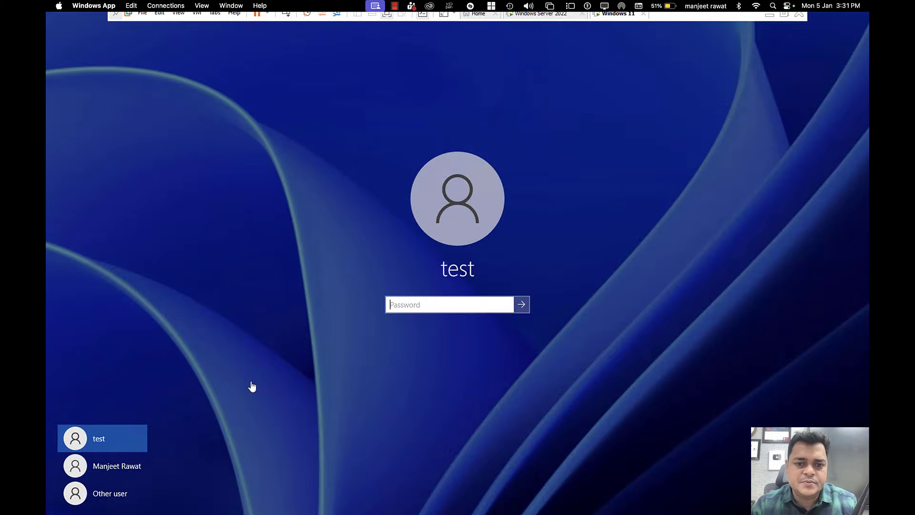
left_click(109, 501)
Step: Sign in as telnet, retrying the password after incorrect-password errors, and open Run
type("telnet")
key("Tab")
type("Password")
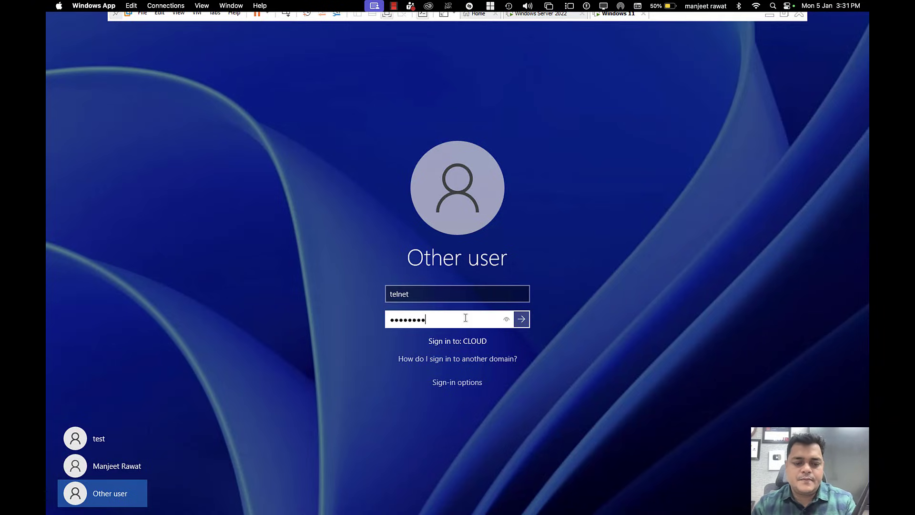
key("Return")
left_click(465, 318)
type("Password@1")
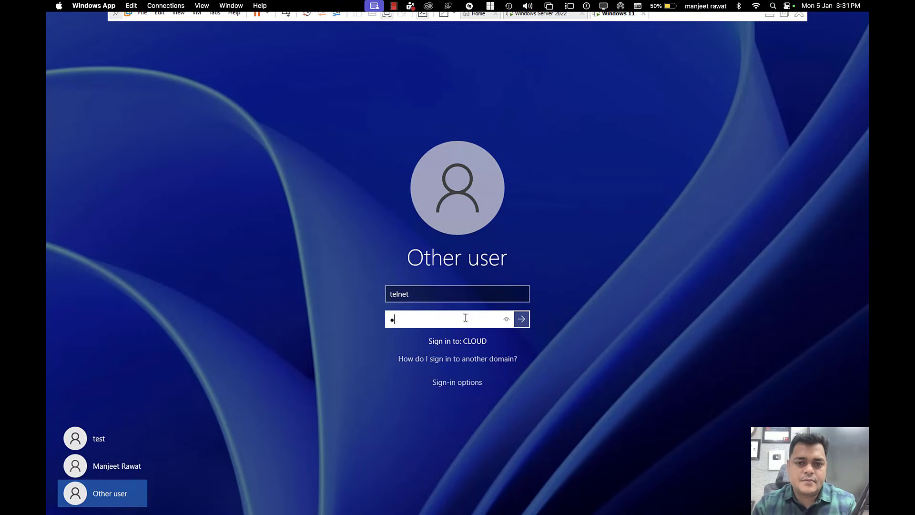
key("Return")
left_click(464, 317)
type("Password@1")
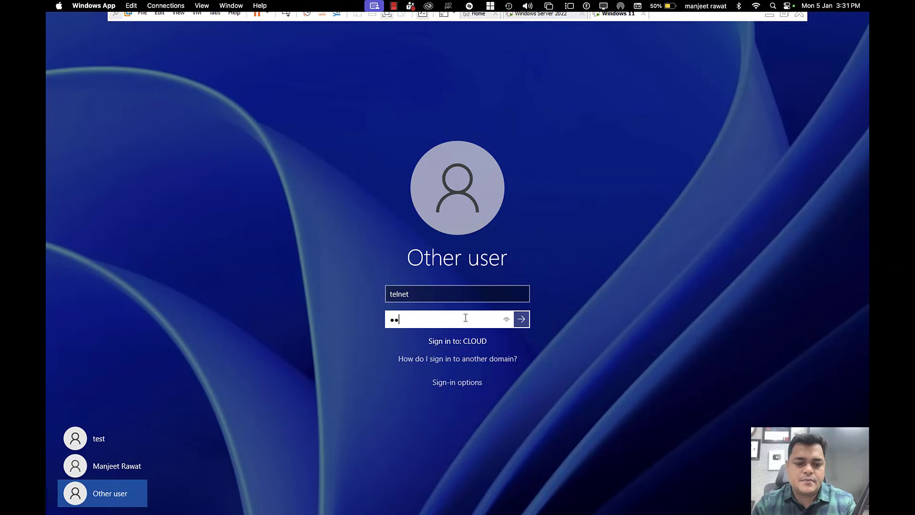
key("Return")
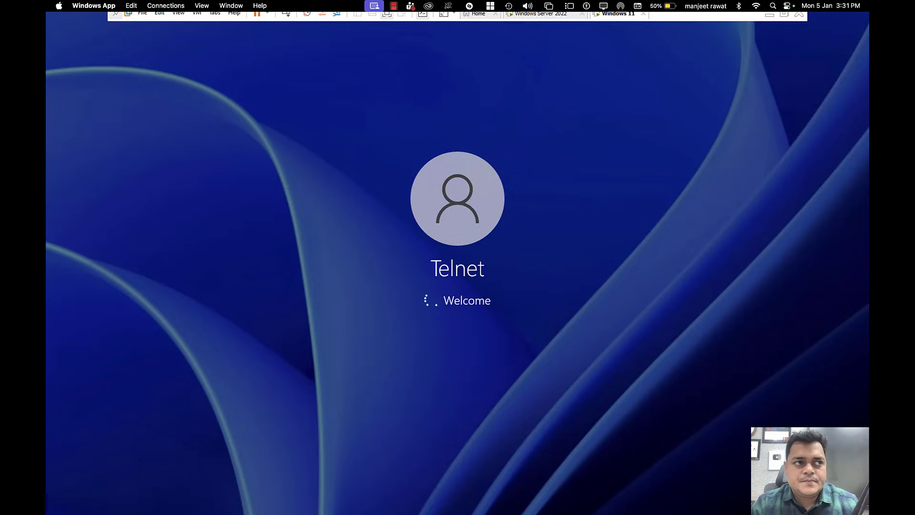
key("super+r")
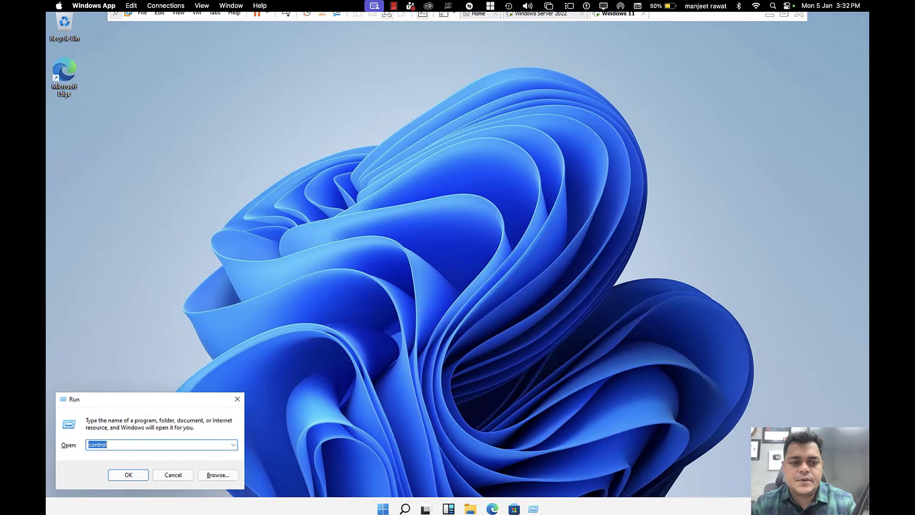
Step: Run control as telnet and get the Restrictions error showing Control Panel is blocked
key("Return")
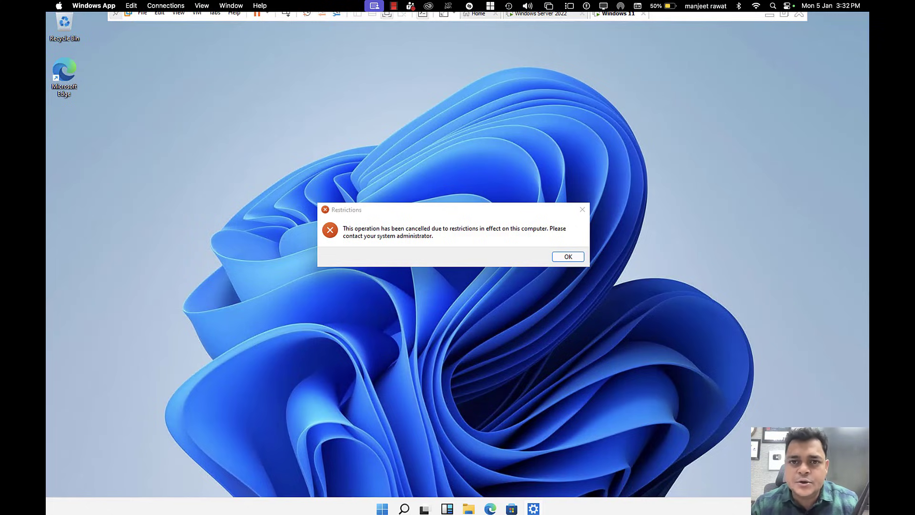
Step: Switch macOS spaces with Ctrl+Left back to the Freeform desktop
key("ctrl+Left")
key("ctrl+Left")
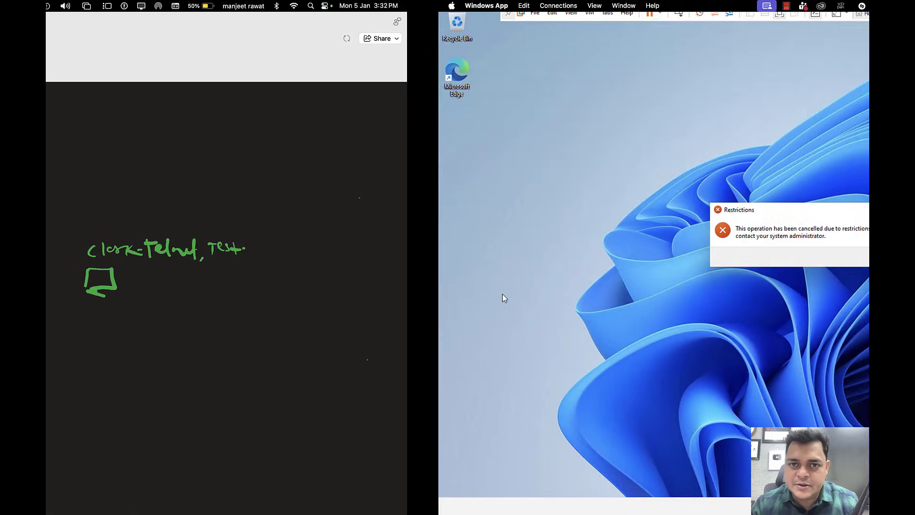